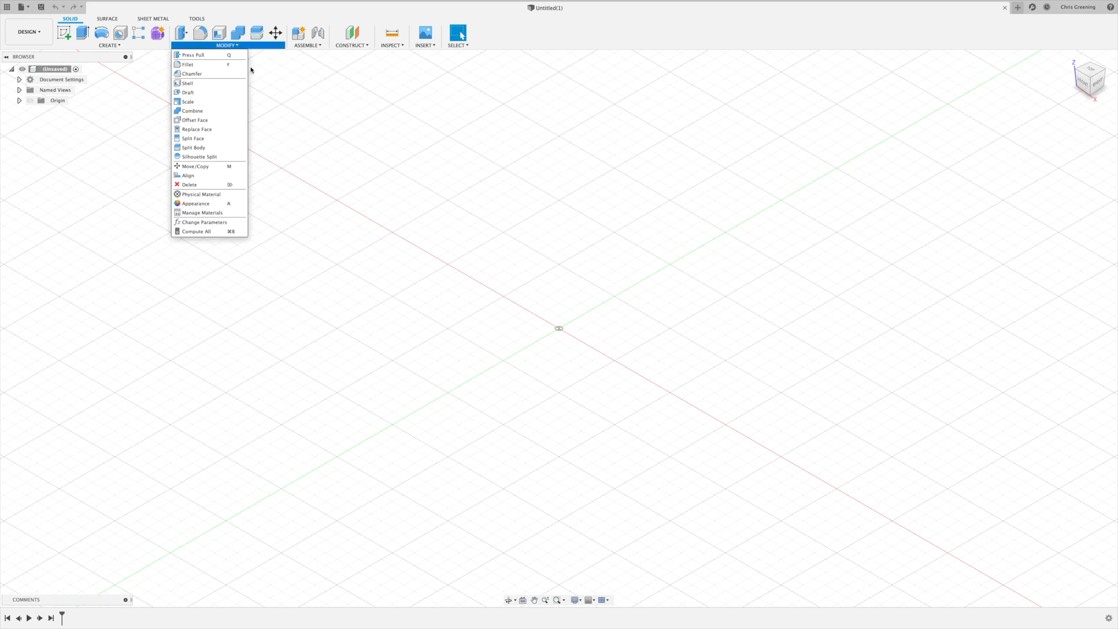
# Add a user parameter named radius in mm with the expression 25
pyautogui.click(216, 225)
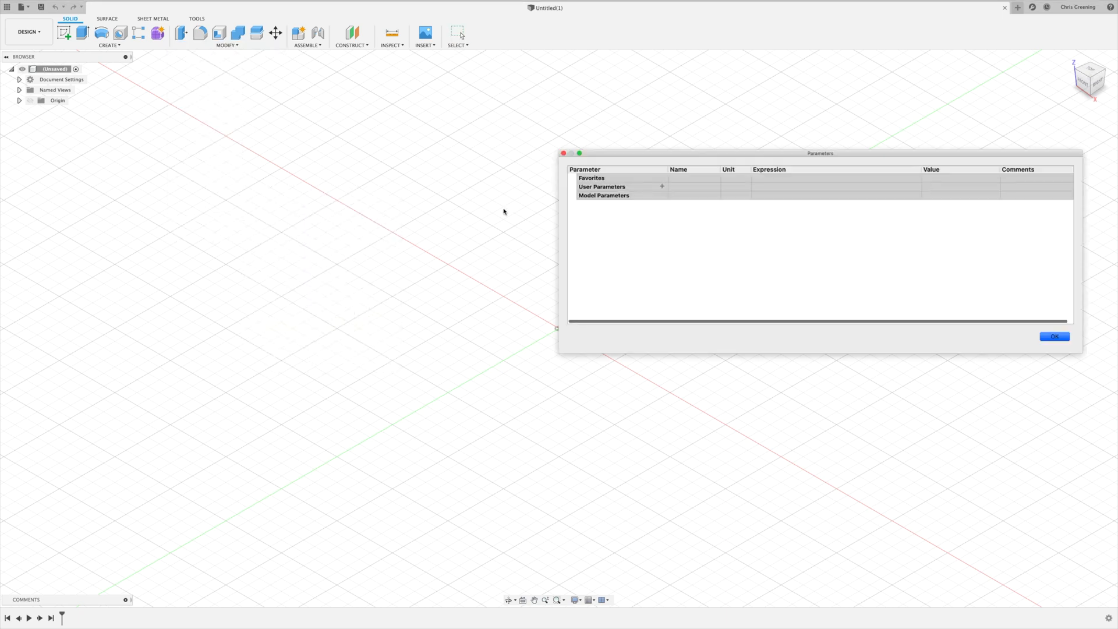
pyautogui.click(663, 186)
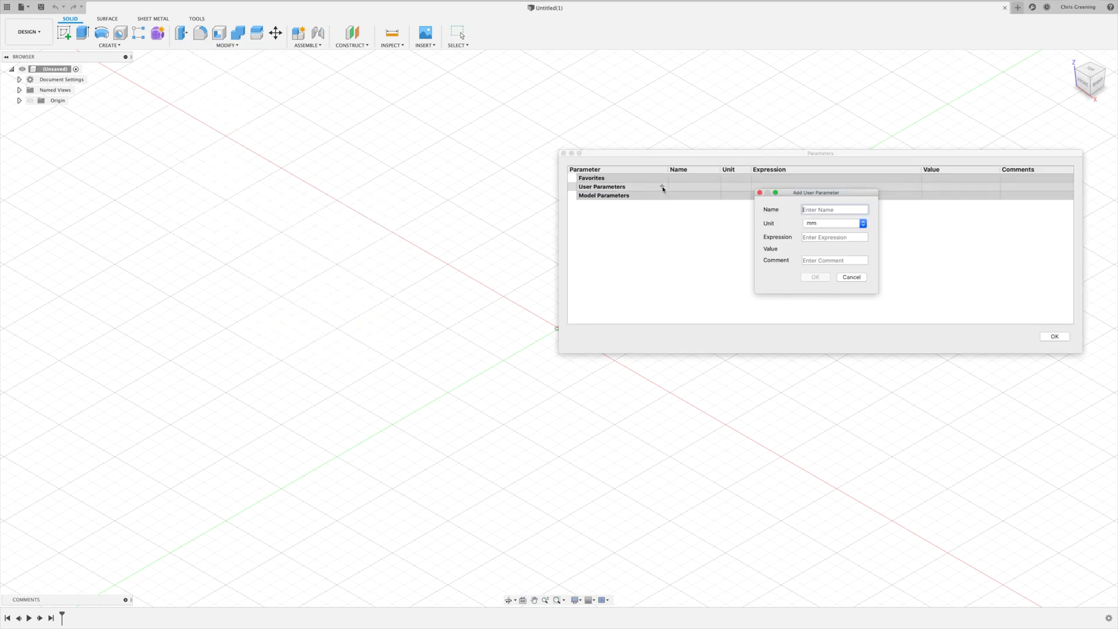
pyautogui.write('radius')
pyautogui.press('Tab')
pyautogui.write('2')
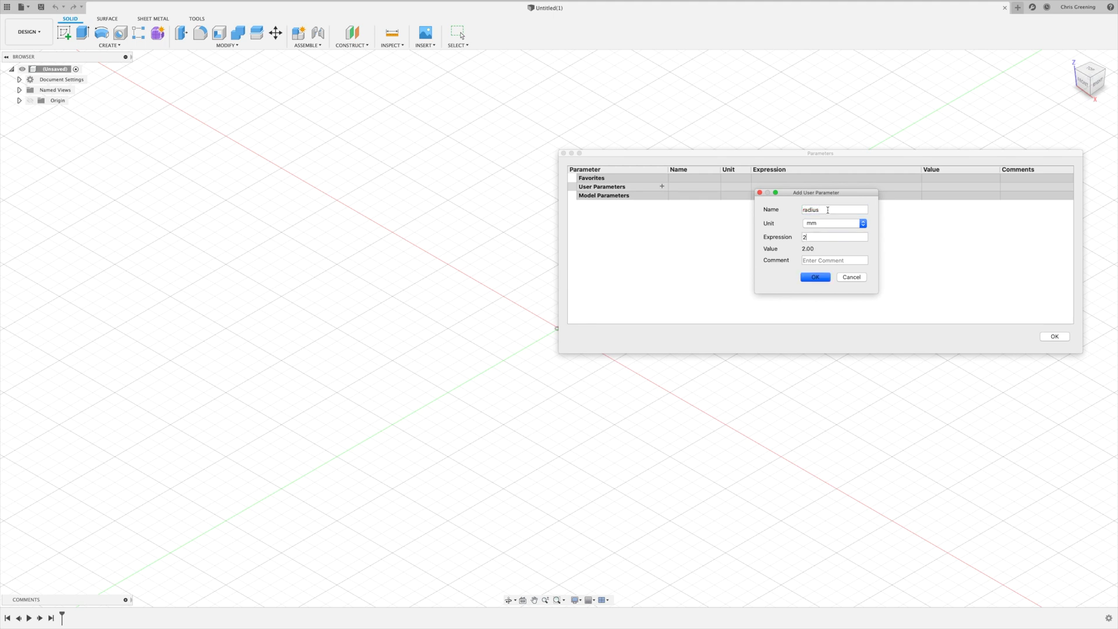
pyautogui.click(814, 277)
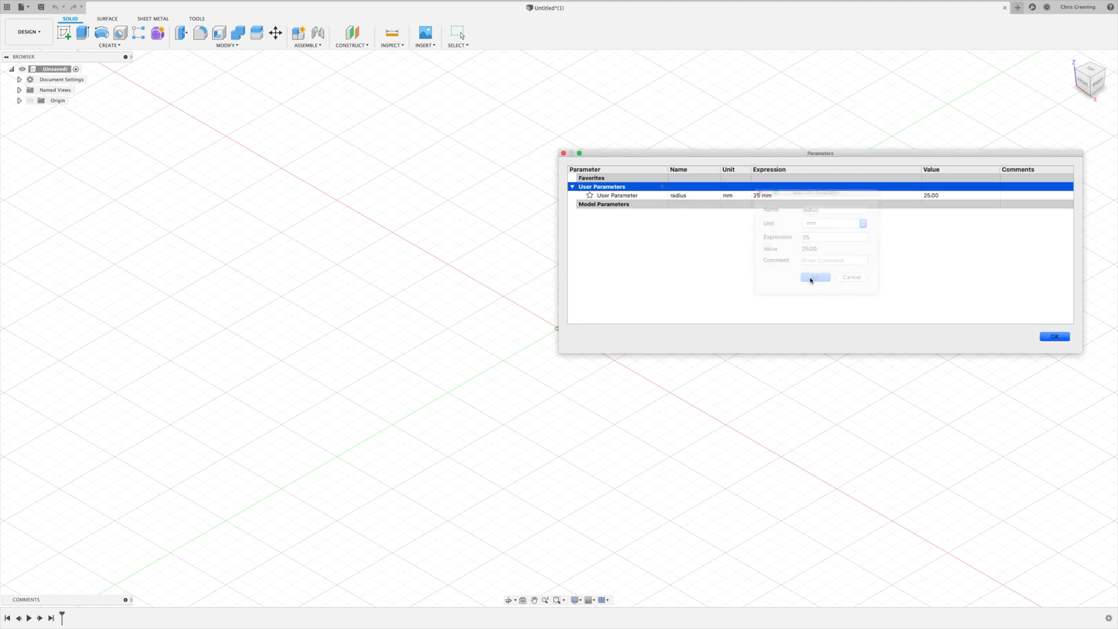
# Add a second user parameter named height in mm with the expression 70, and close the parameters
pyautogui.click(663, 187)
pyautogui.write('height')
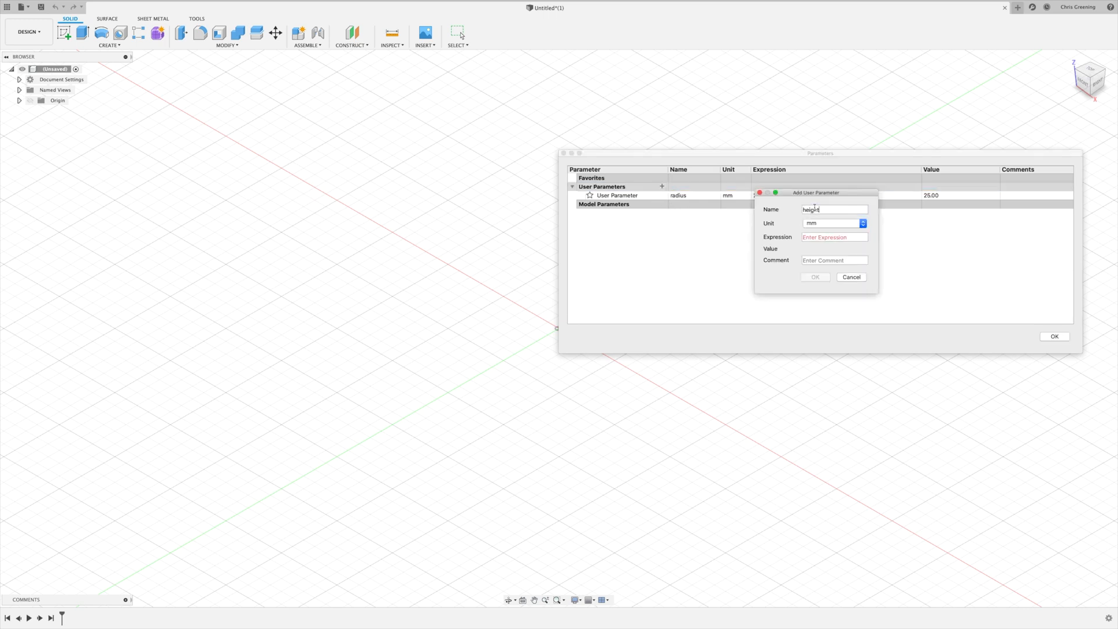
pyautogui.press('Tab')
pyautogui.write('70')
pyautogui.click(810, 278)
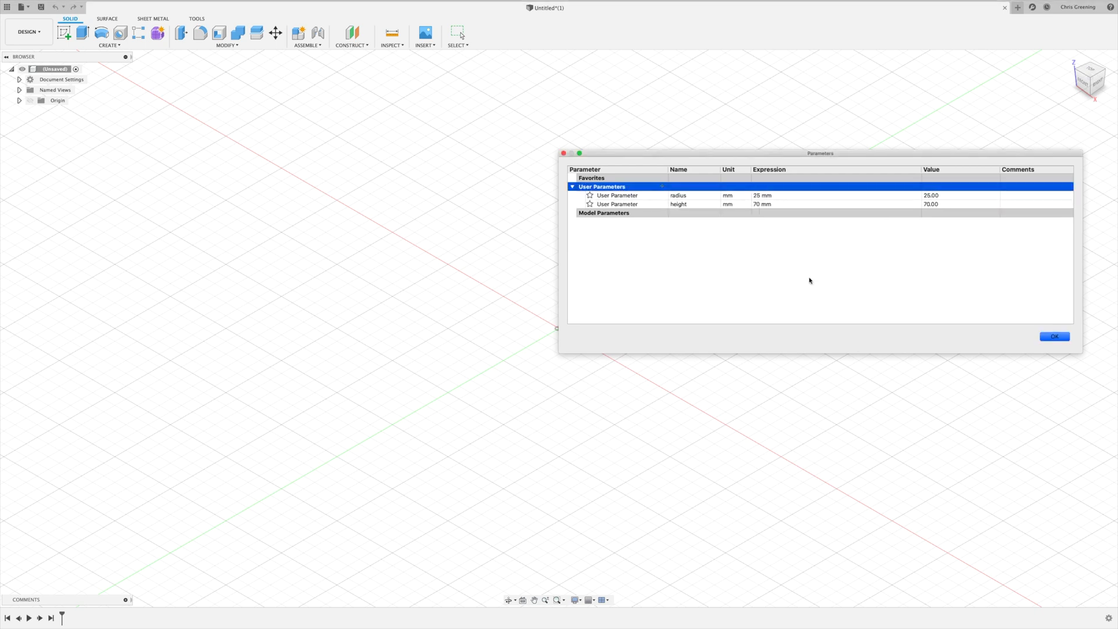
pyautogui.click(1054, 337)
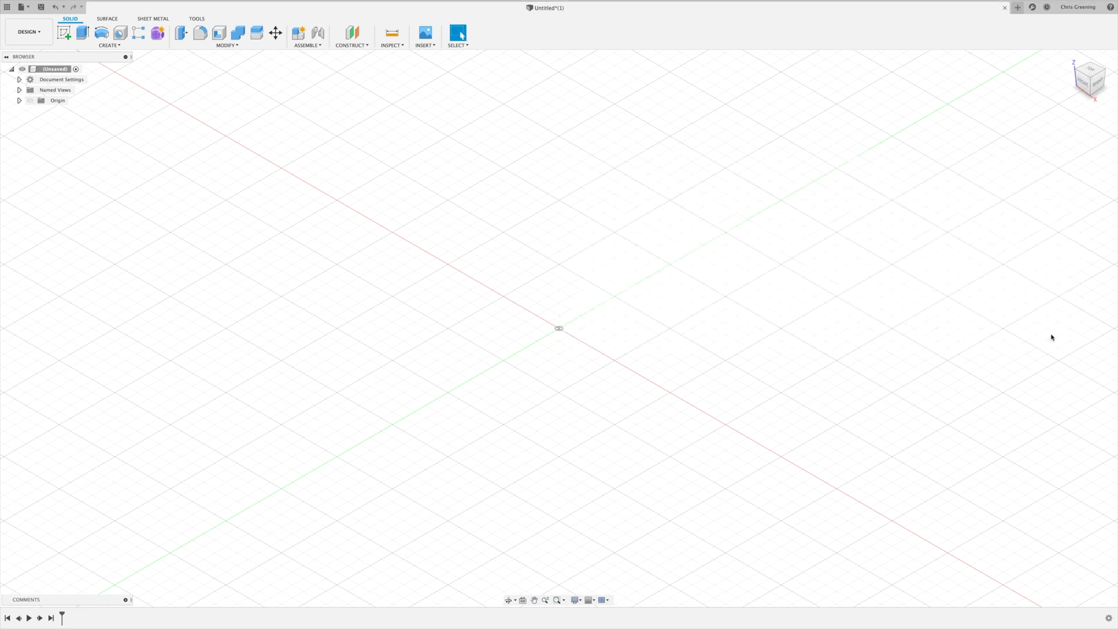
# Sketch a six-sided circumscribed polygon centred on the origin of the horizontal plane, sized by the radius parameter, and finish the sketch
pyautogui.click(64, 32)
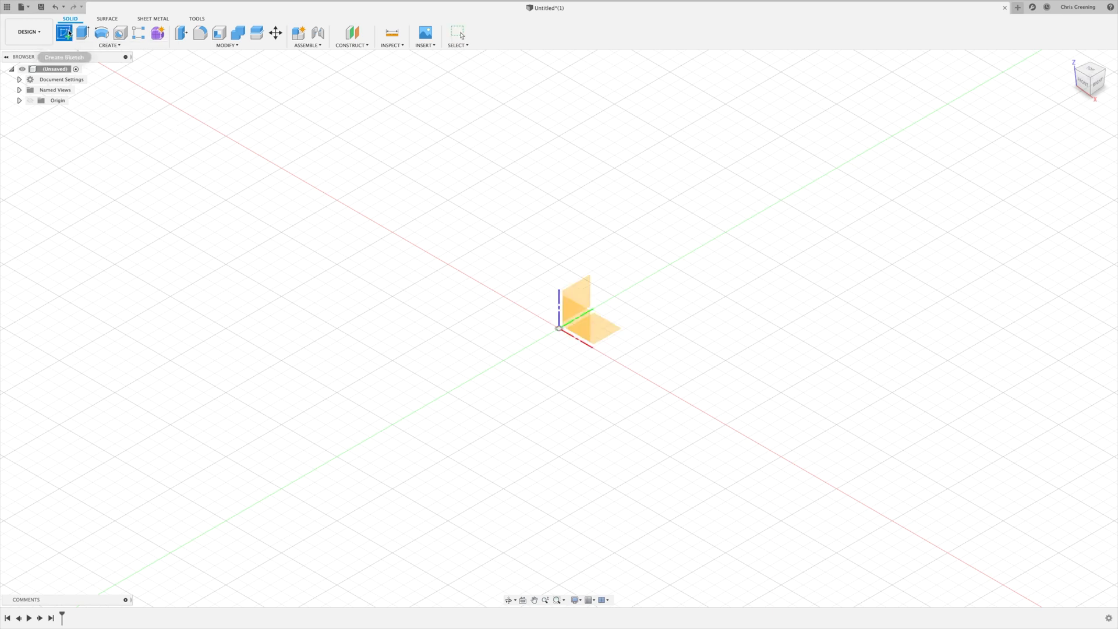
pyautogui.click(601, 329)
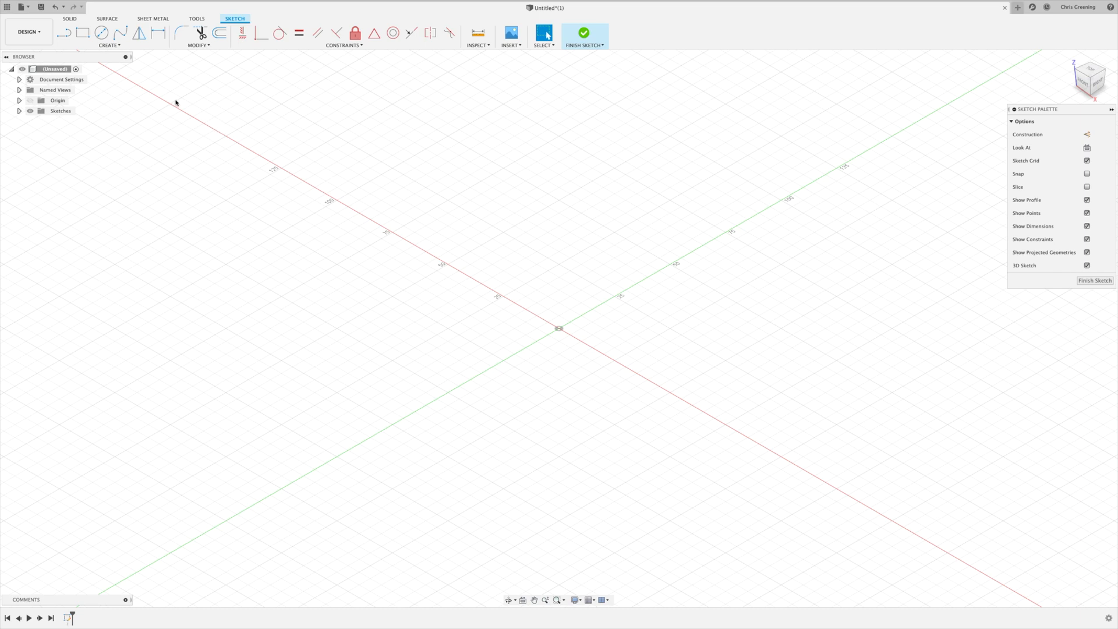
pyautogui.click(114, 46)
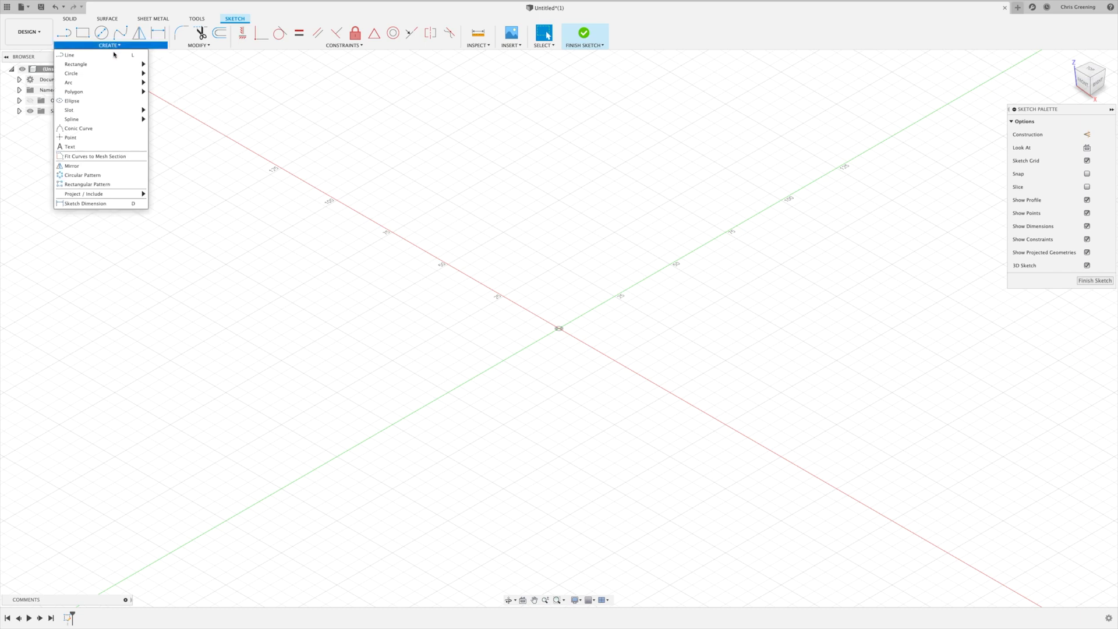
pyautogui.moveTo(107, 94)
pyautogui.click(184, 91)
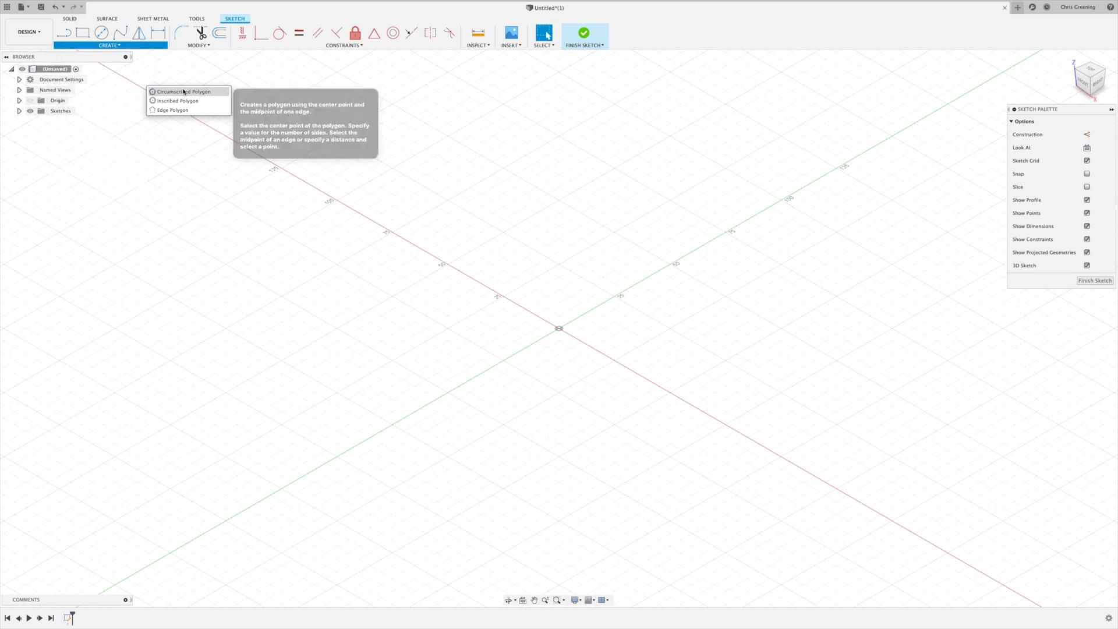
pyautogui.click(557, 328)
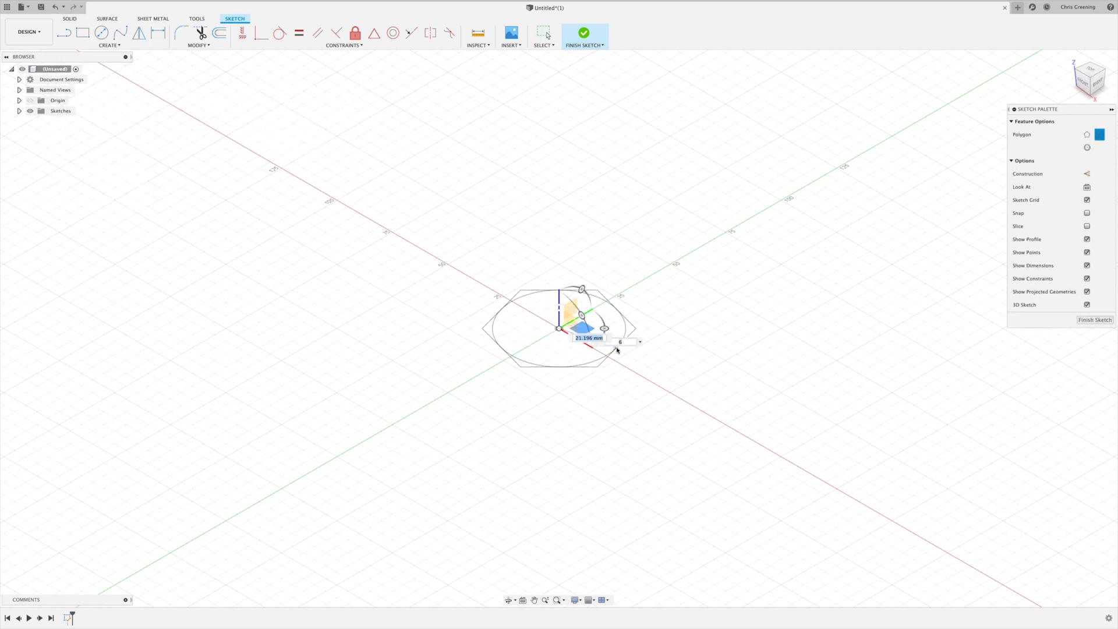
pyautogui.write('radi')
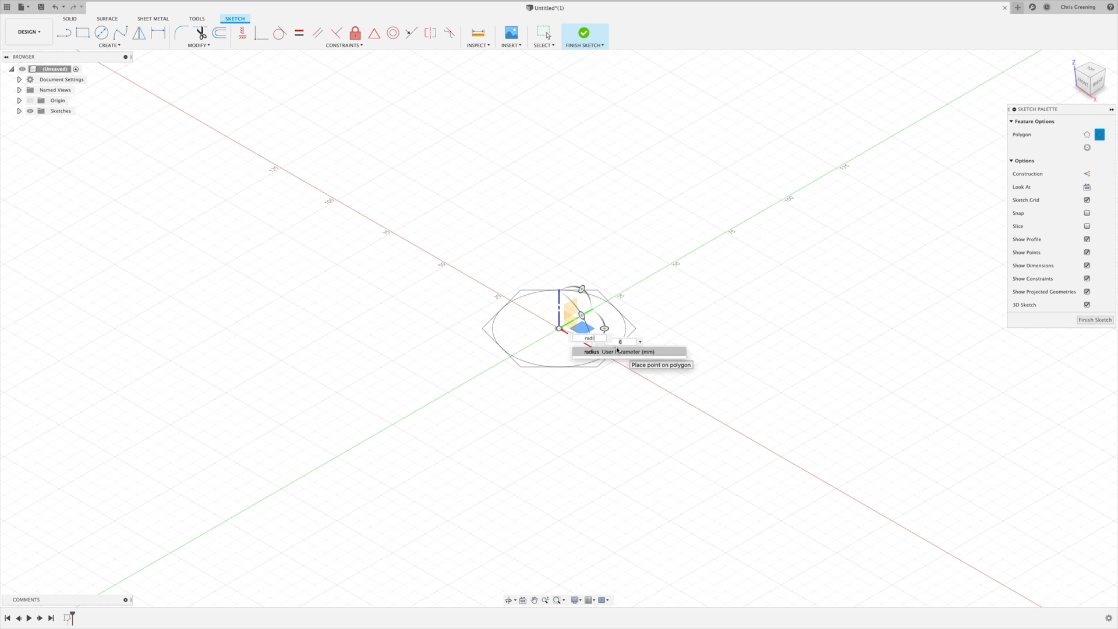
pyautogui.press('Tab')
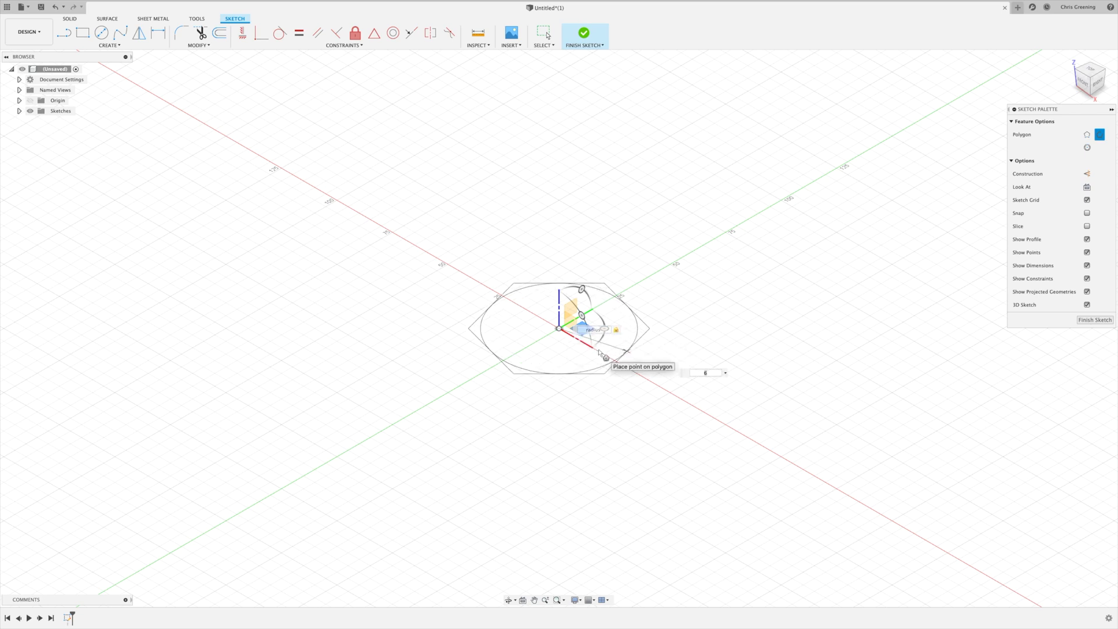
pyautogui.press('Return')
pyautogui.click(1087, 281)
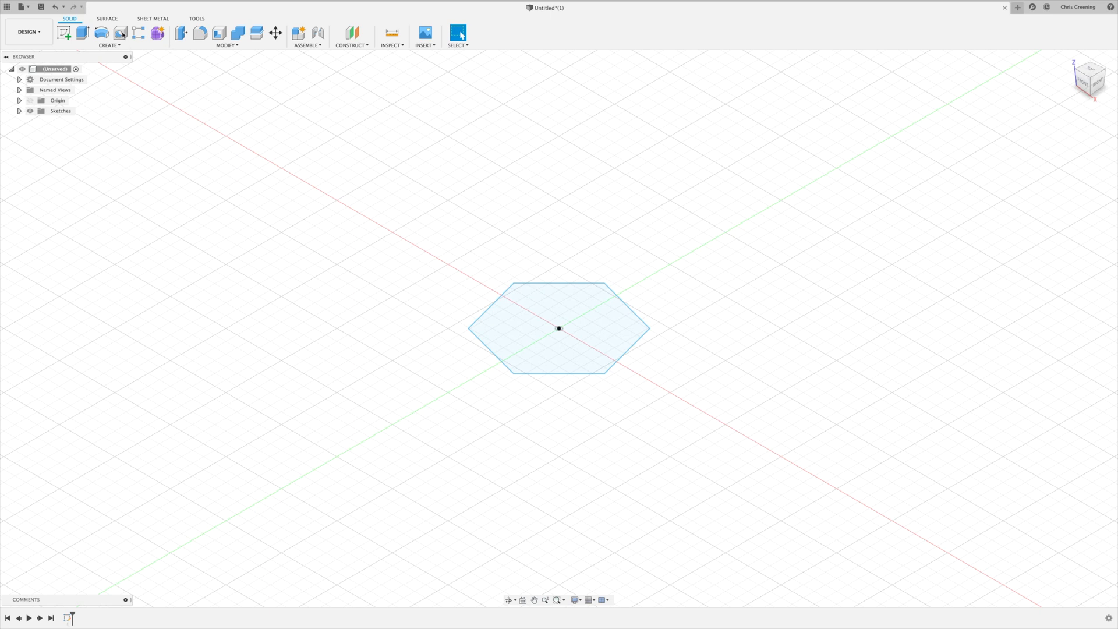
# Create a form by extruding the hexagon profile as a new body with 6 faces and the distance set to the height parameter
pyautogui.click(110, 44)
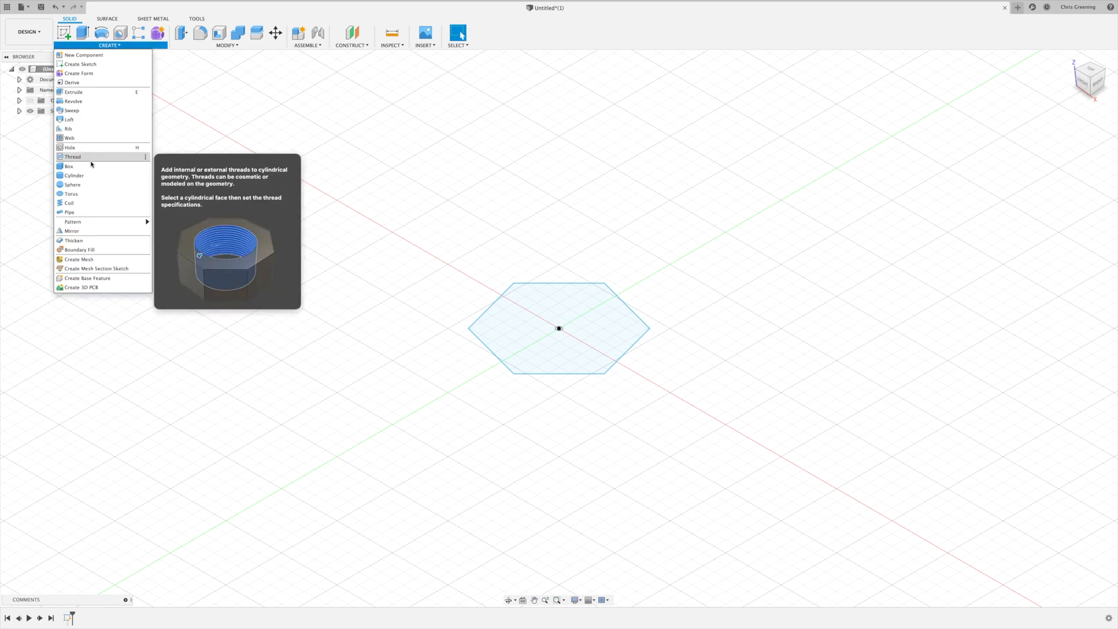
pyautogui.click(77, 74)
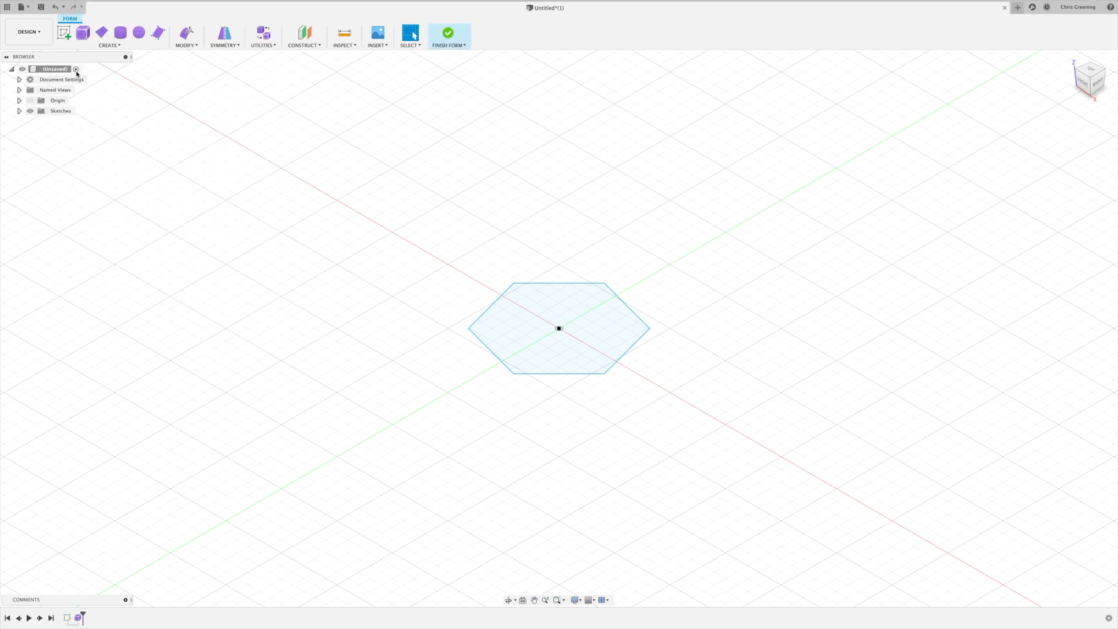
pyautogui.click(119, 46)
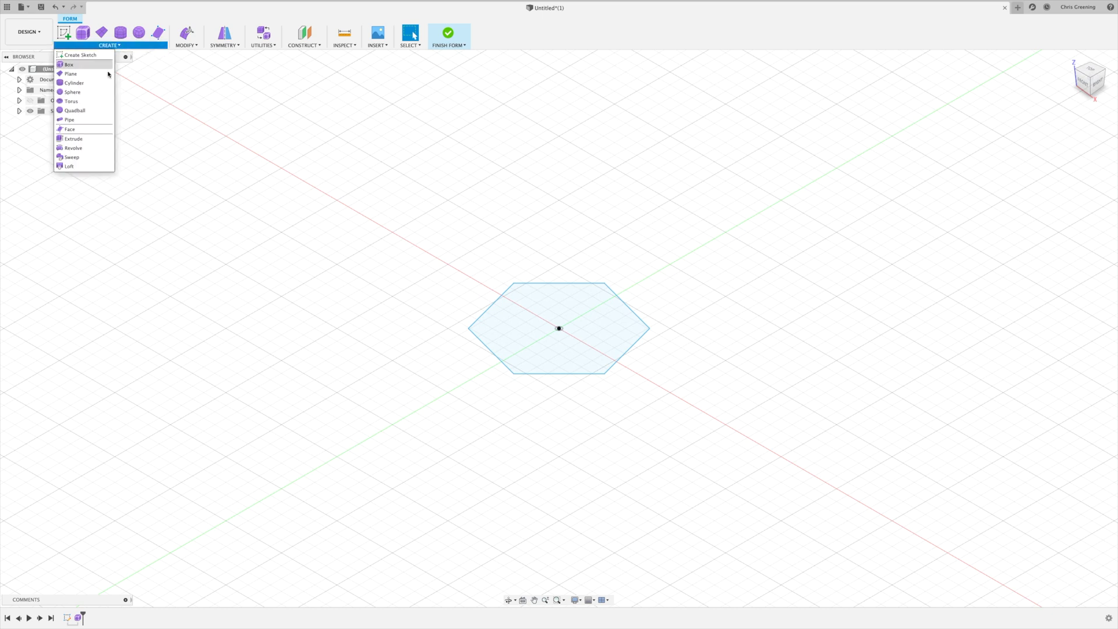
pyautogui.click(79, 139)
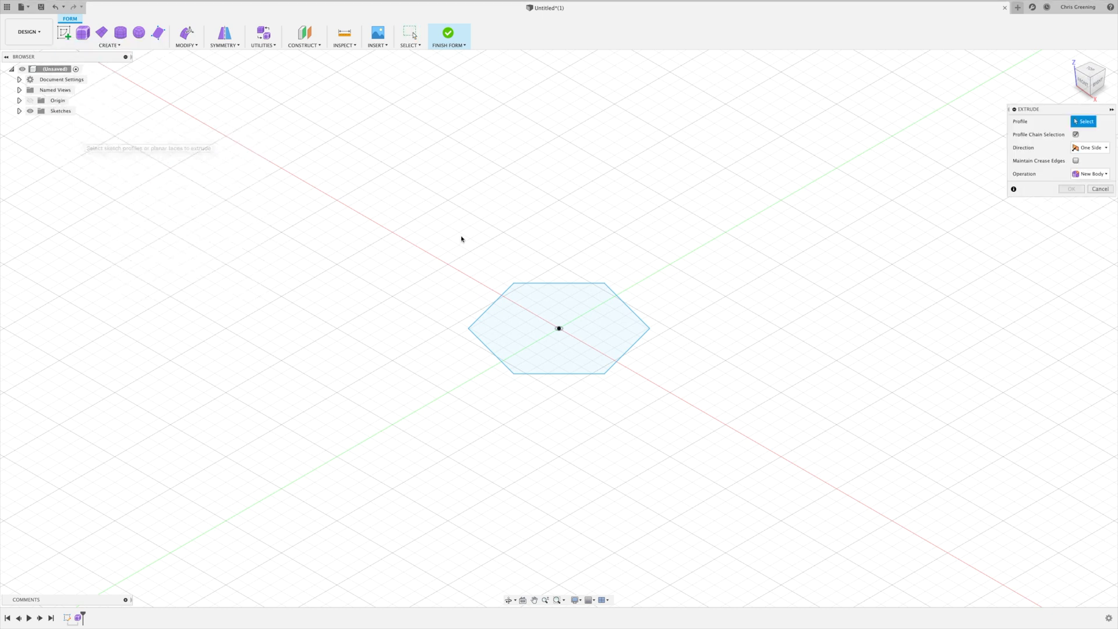
pyautogui.click(594, 325)
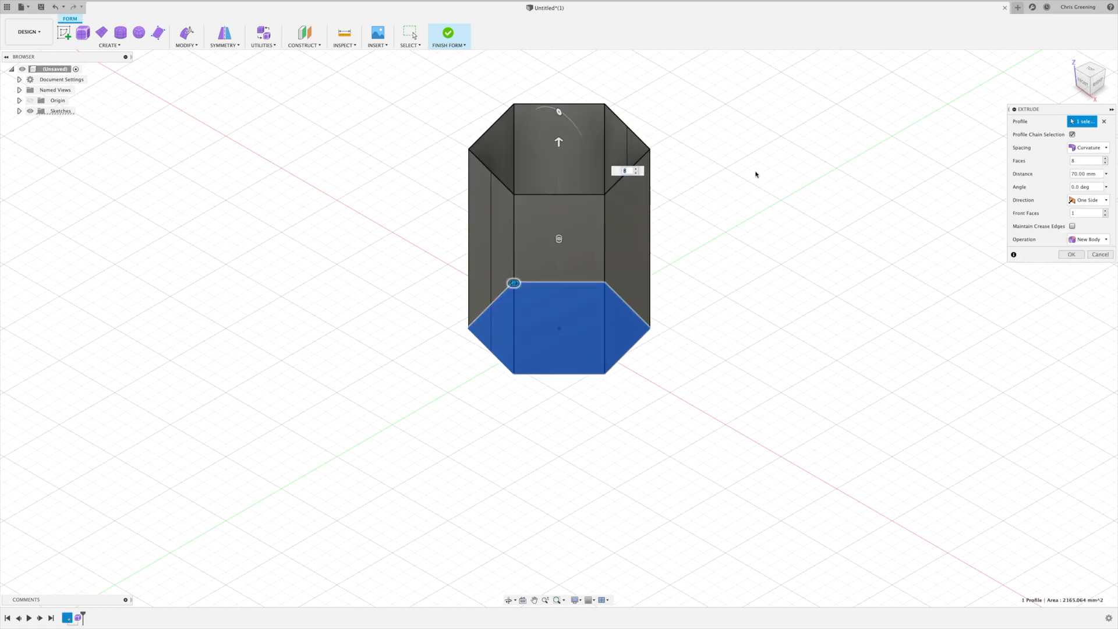
pyautogui.click(636, 173)
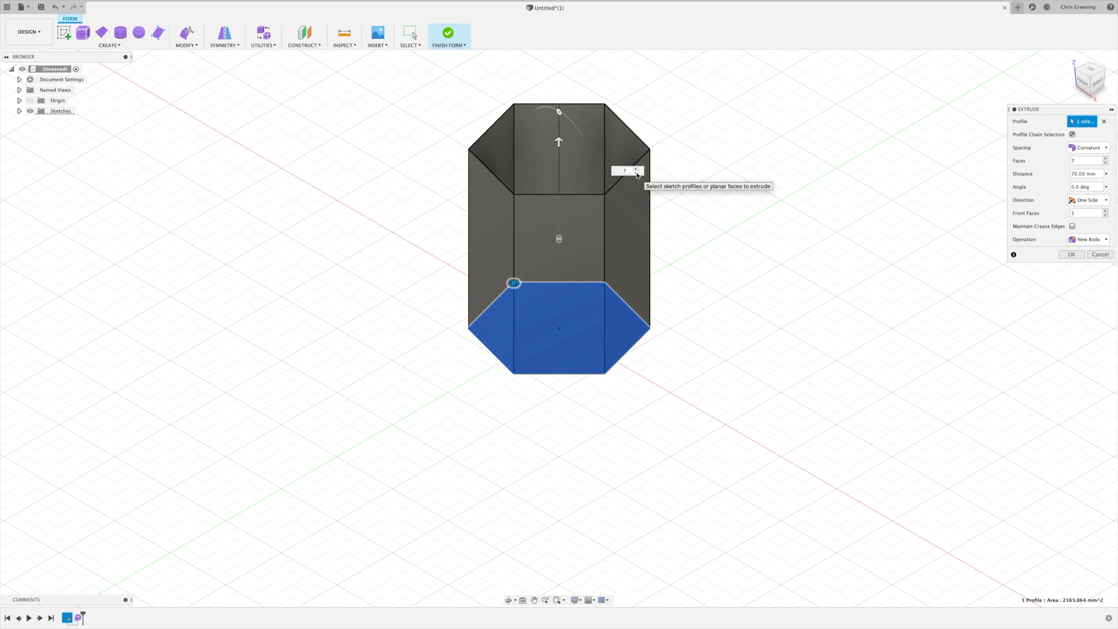
pyautogui.click(636, 173)
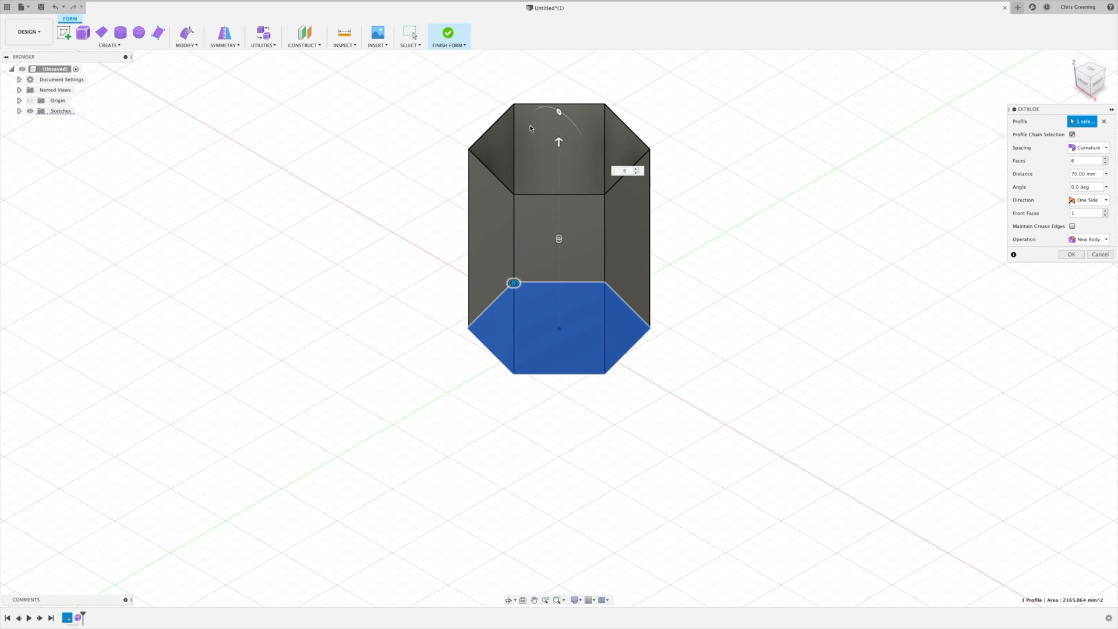
pyautogui.click(1078, 174)
pyautogui.write('height')
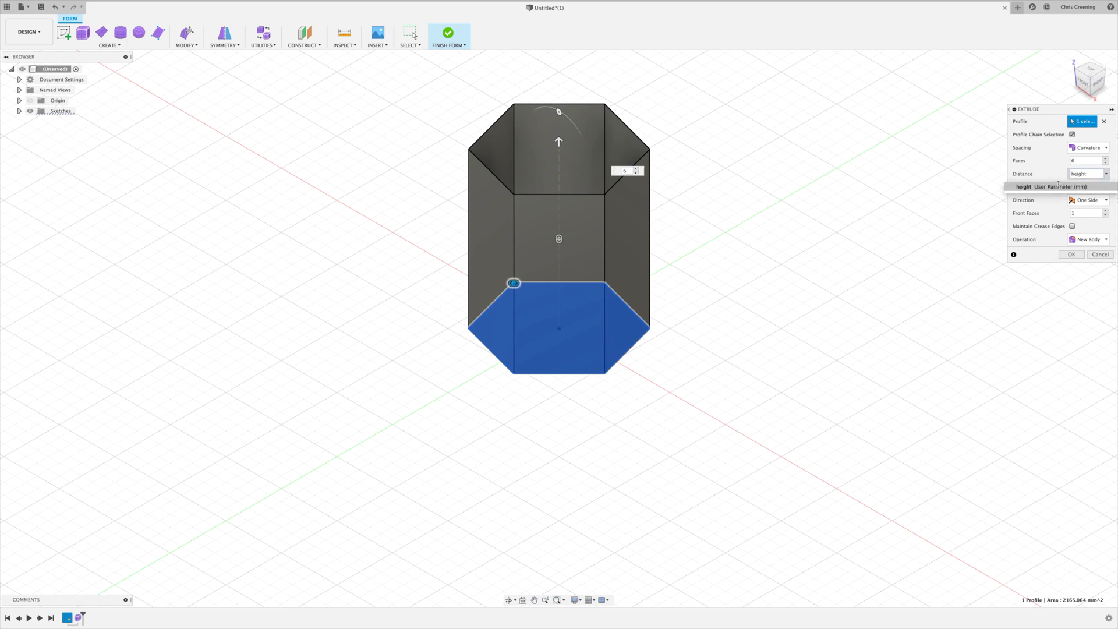
pyautogui.click(1058, 186)
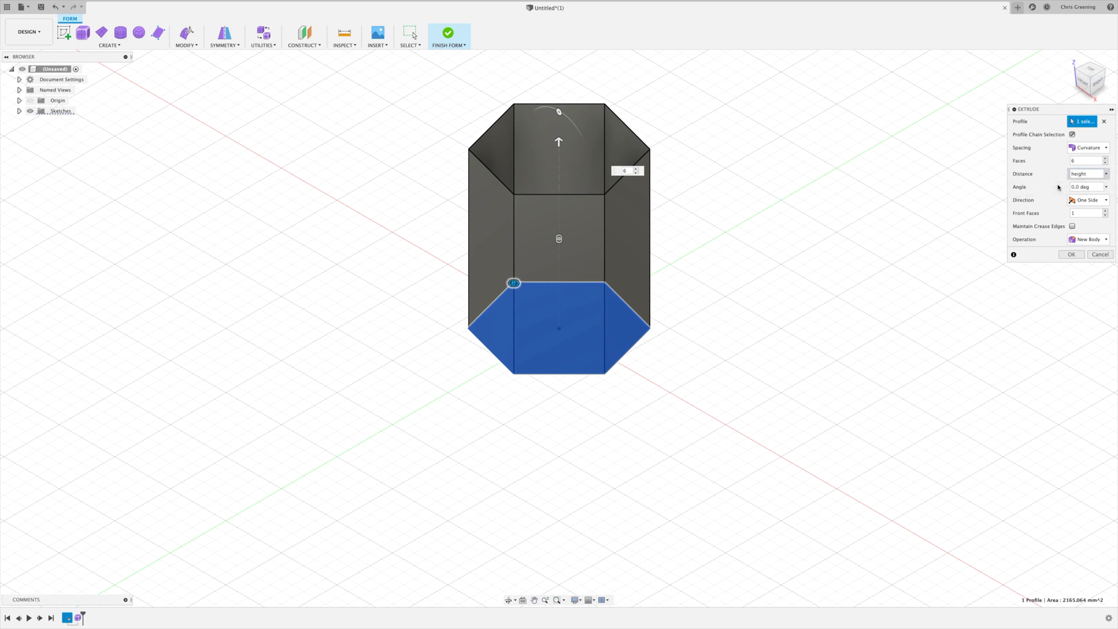
pyautogui.click(1070, 255)
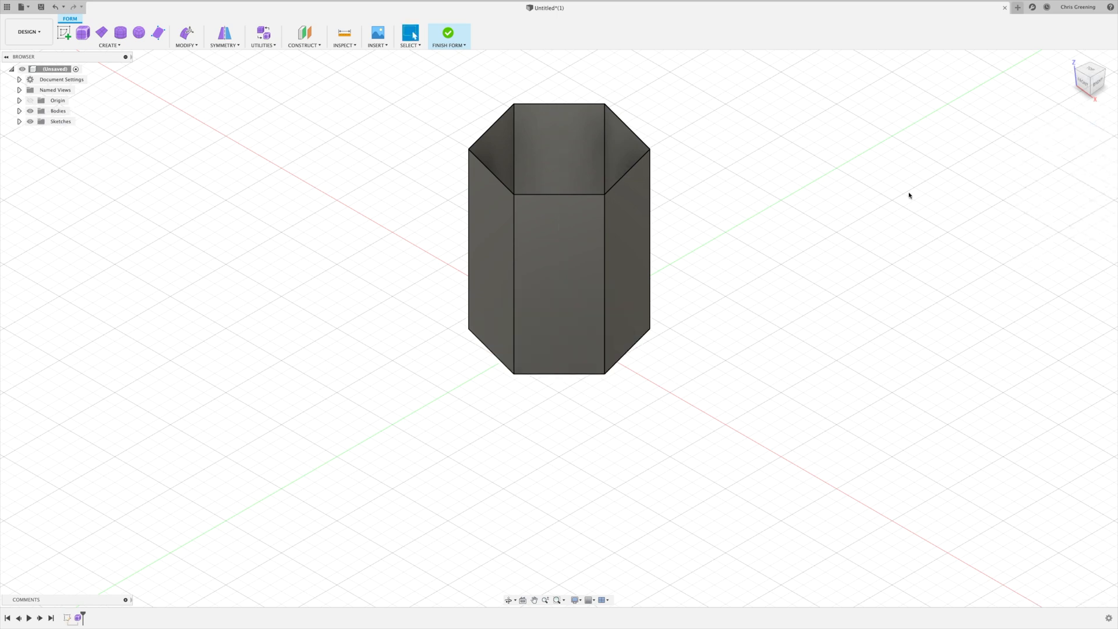
# Twist the form by rotating all six upper rim edges -100 degrees about the vertical axis with Edit Form, and finish the form
pyautogui.click(192, 46)
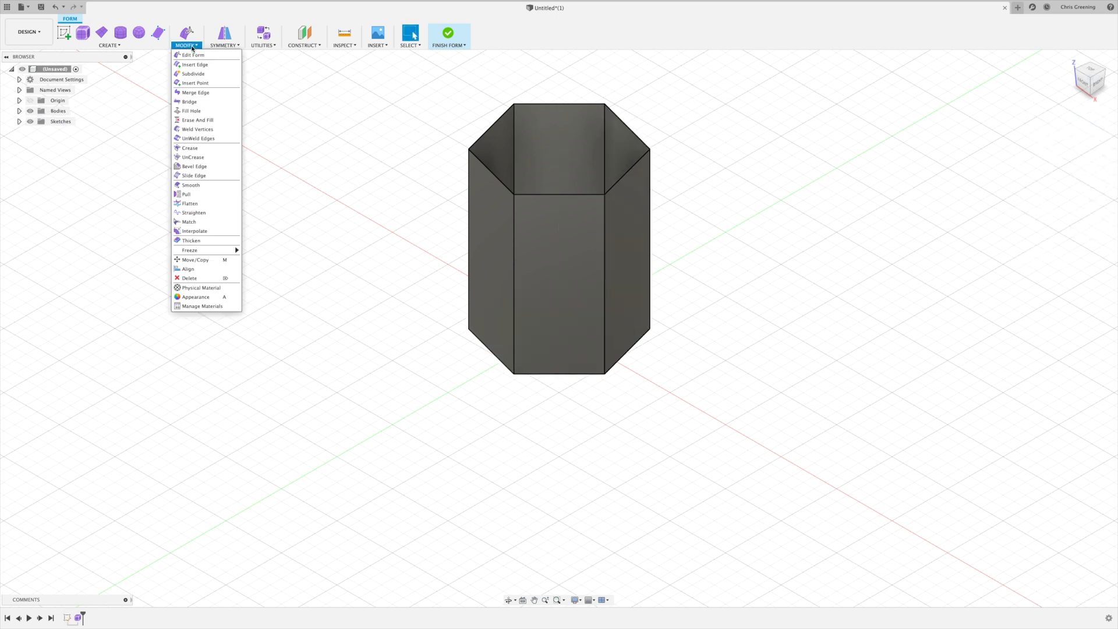
pyautogui.click(193, 55)
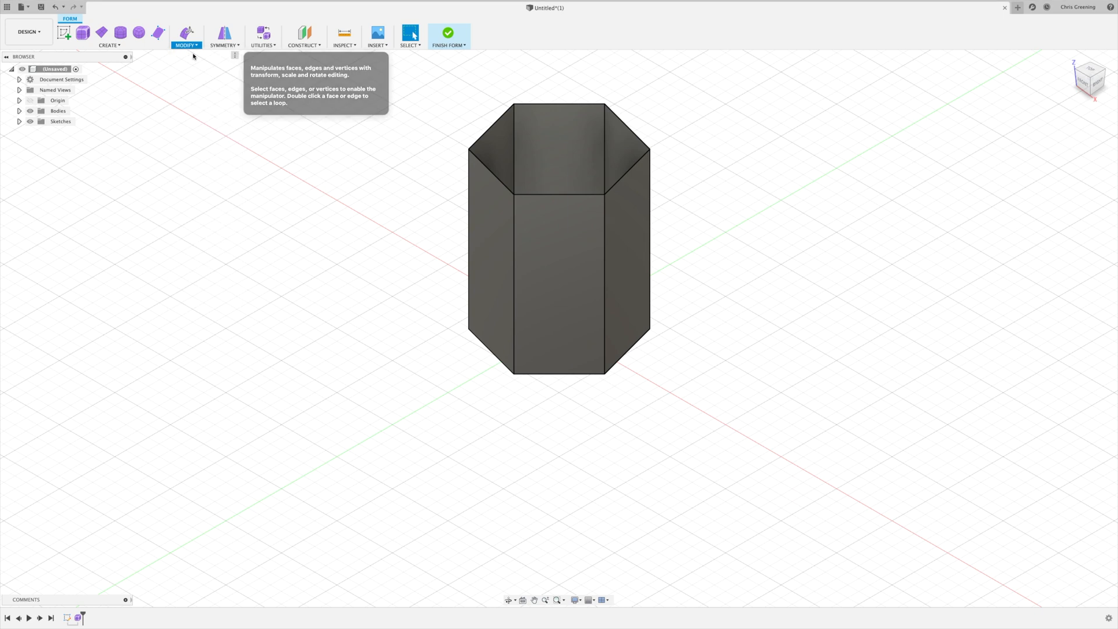
pyautogui.click(493, 124)
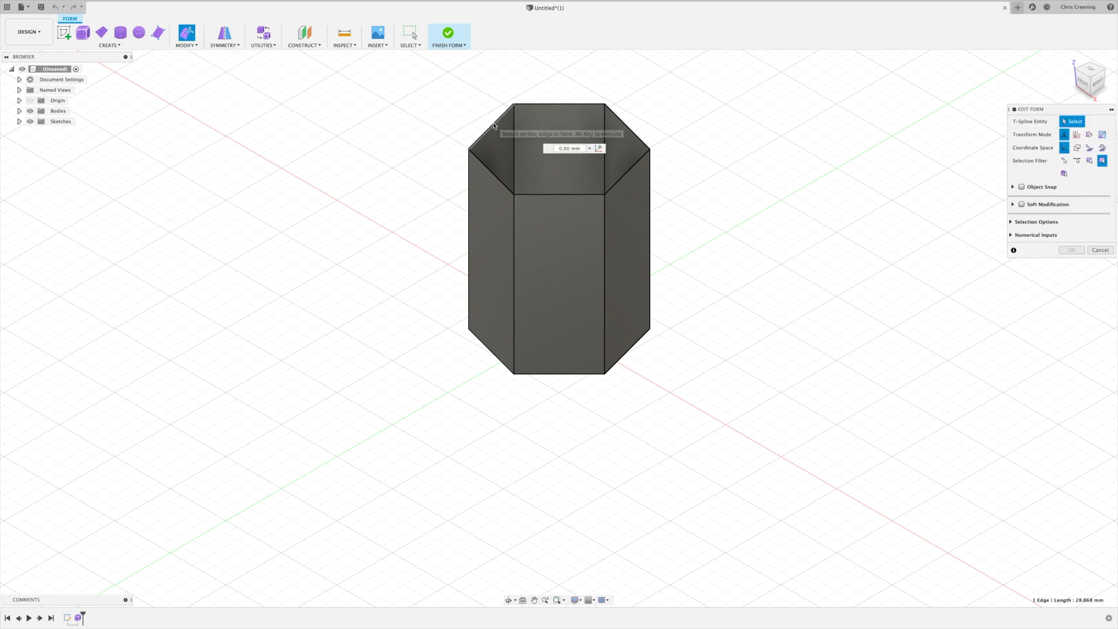
pyautogui.keyDown('shift'); pyautogui.click(560, 107); pyautogui.keyUp('shift')
pyautogui.keyDown('shift'); pyautogui.click(628, 130); pyautogui.keyUp('shift')
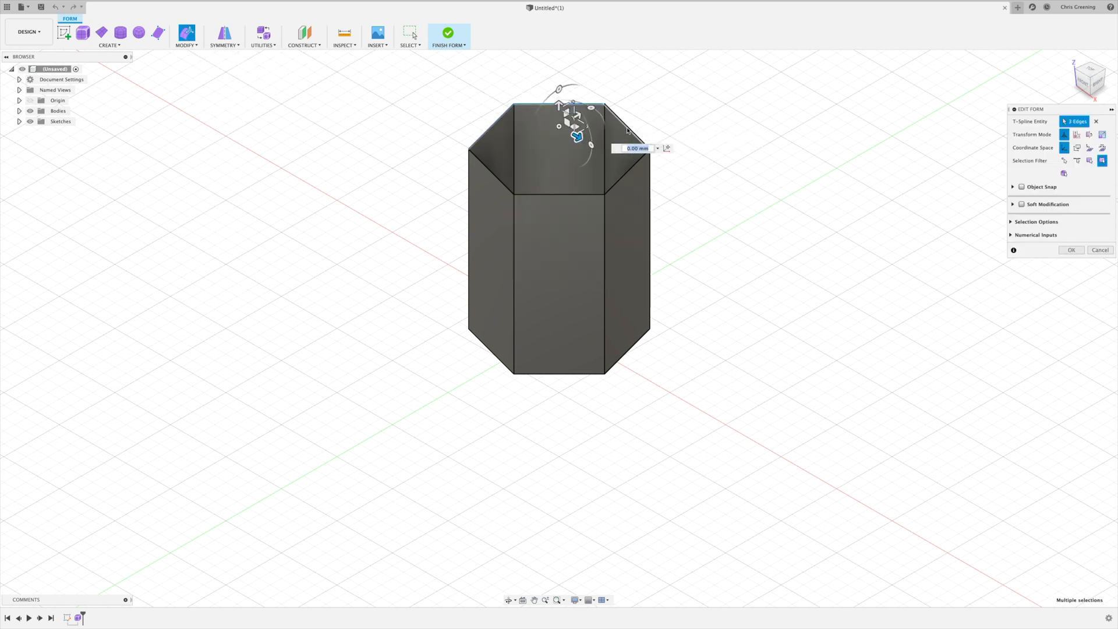
pyautogui.keyDown('shift'); pyautogui.click(627, 172); pyautogui.keyUp('shift')
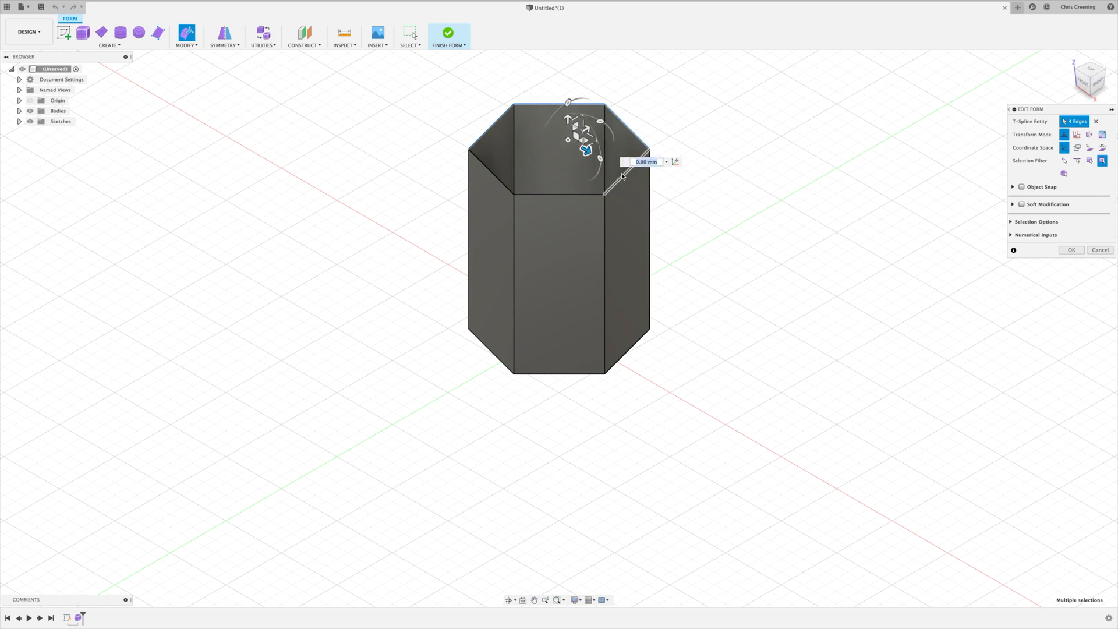
pyautogui.keyDown('shift'); pyautogui.click(555, 195); pyautogui.keyUp('shift')
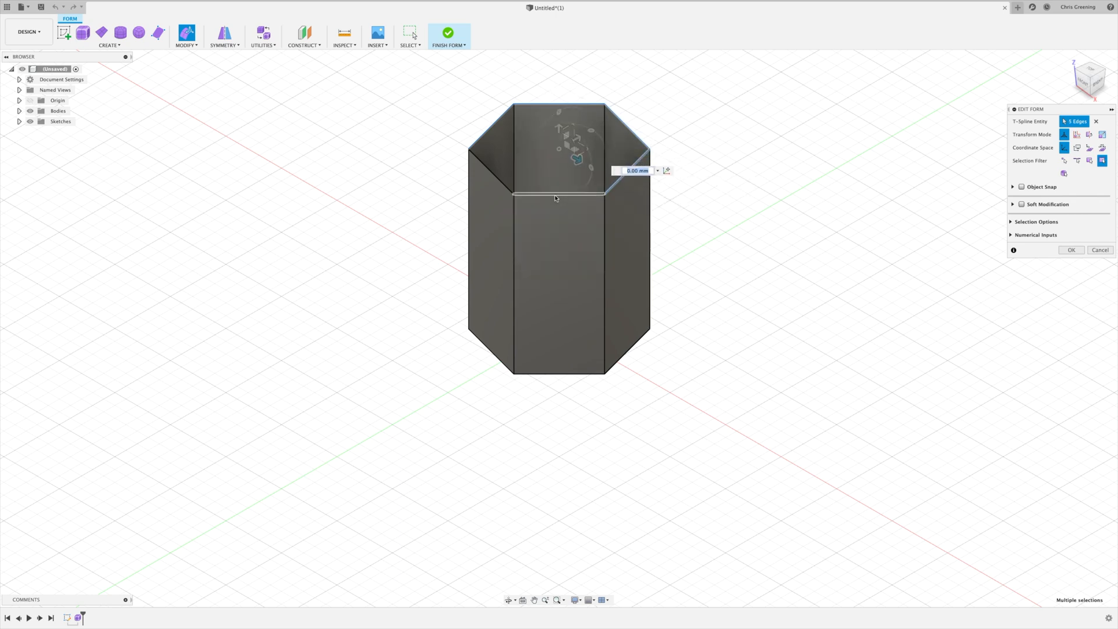
pyautogui.keyDown('shift'); pyautogui.click(486, 171); pyautogui.keyUp('shift')
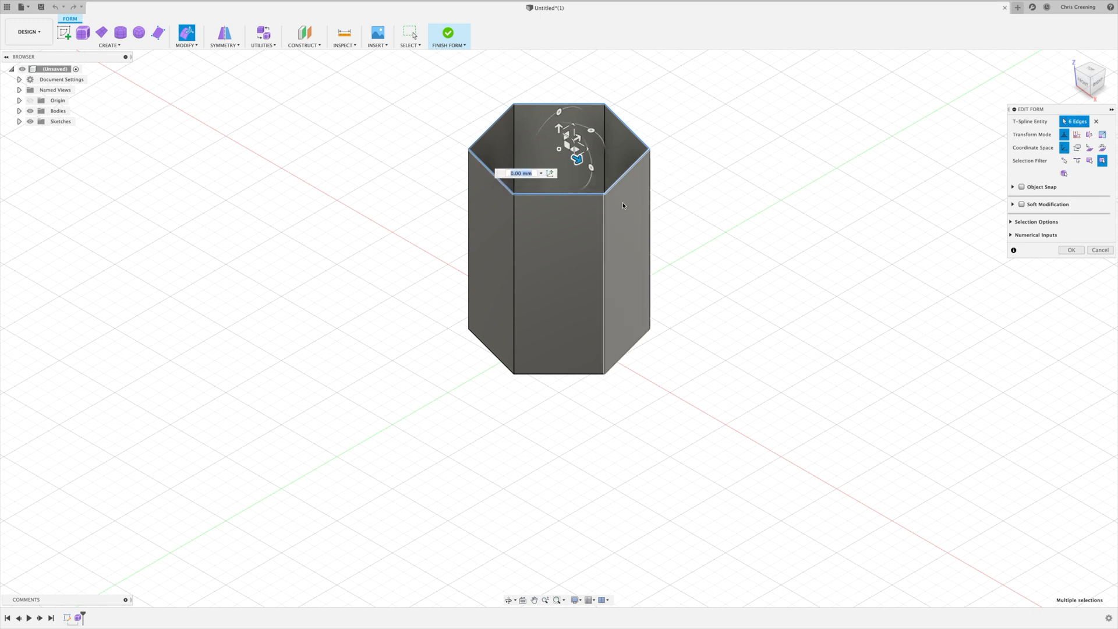
pyautogui.moveTo(594, 133); pyautogui.dragTo(576, 165)
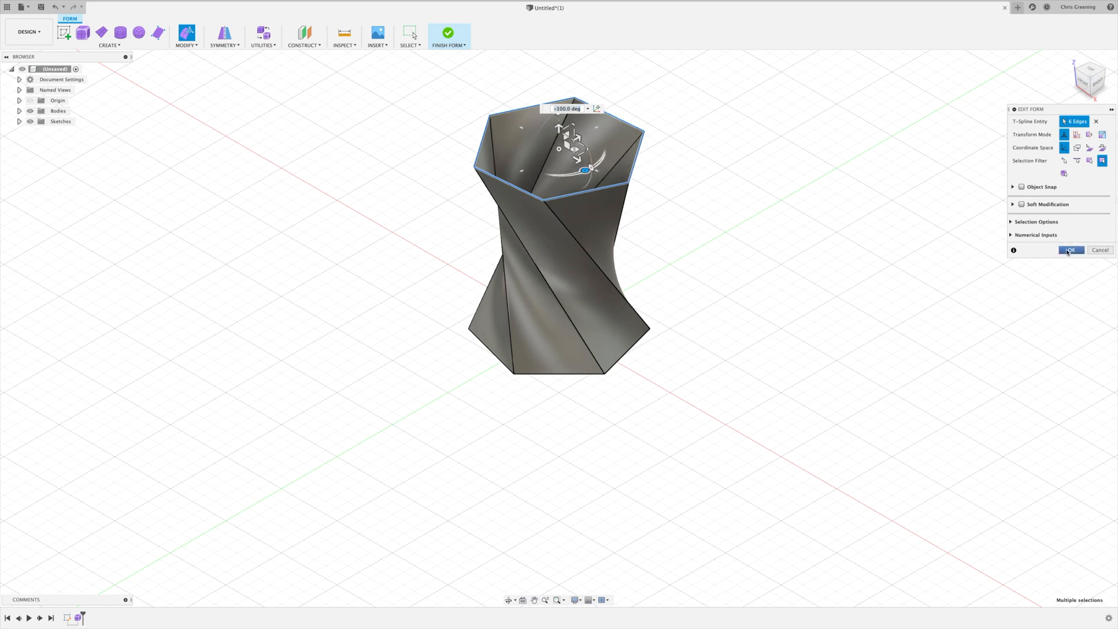
pyautogui.click(1071, 251)
pyautogui.moveTo(782, 329)
pyautogui.keyDown('shift'); pyautogui.mouseDown(button='middle')
pyautogui.moveTo(789, 260)
pyautogui.moveTo(784, 345)
pyautogui.mouseUp(button='middle'); pyautogui.keyUp('shift')
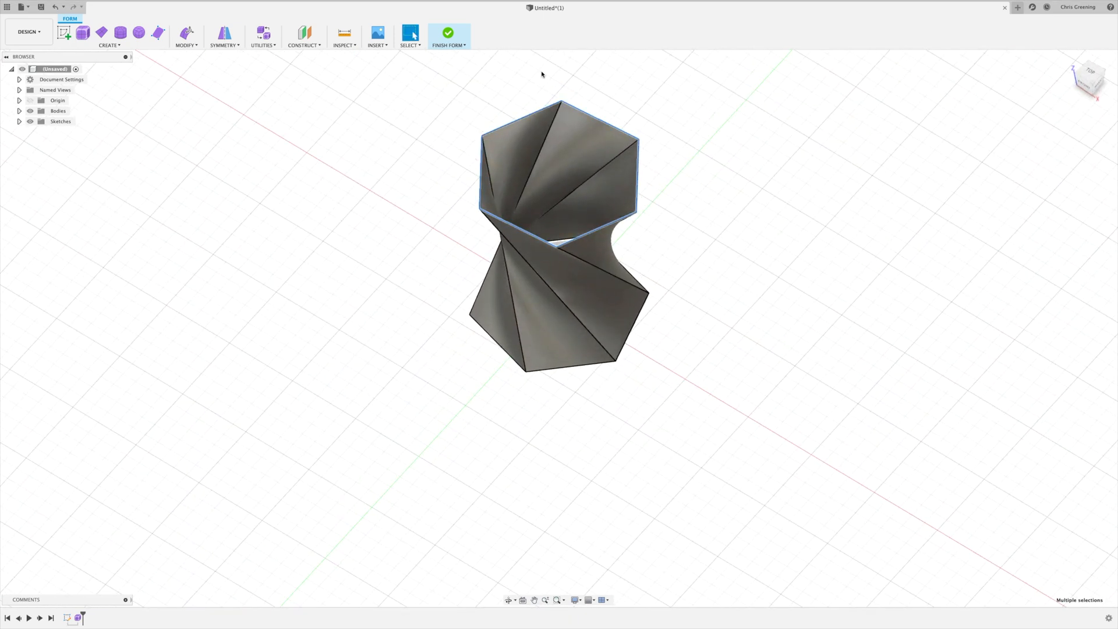
pyautogui.click(448, 33)
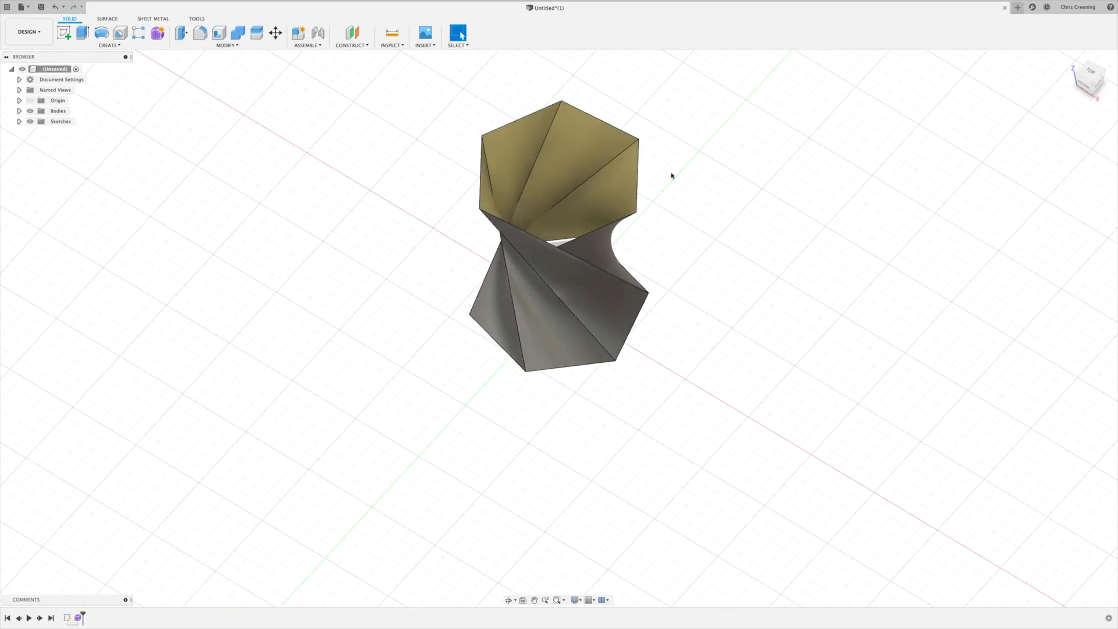
# Create a construction plane offset from the XY plane by the height parameter
pyautogui.moveTo(776, 307)
pyautogui.keyDown('shift'); pyautogui.mouseDown(button='middle')
pyautogui.moveTo(772, 232)
pyautogui.moveTo(764, 291)
pyautogui.mouseUp(button='middle'); pyautogui.keyUp('shift')
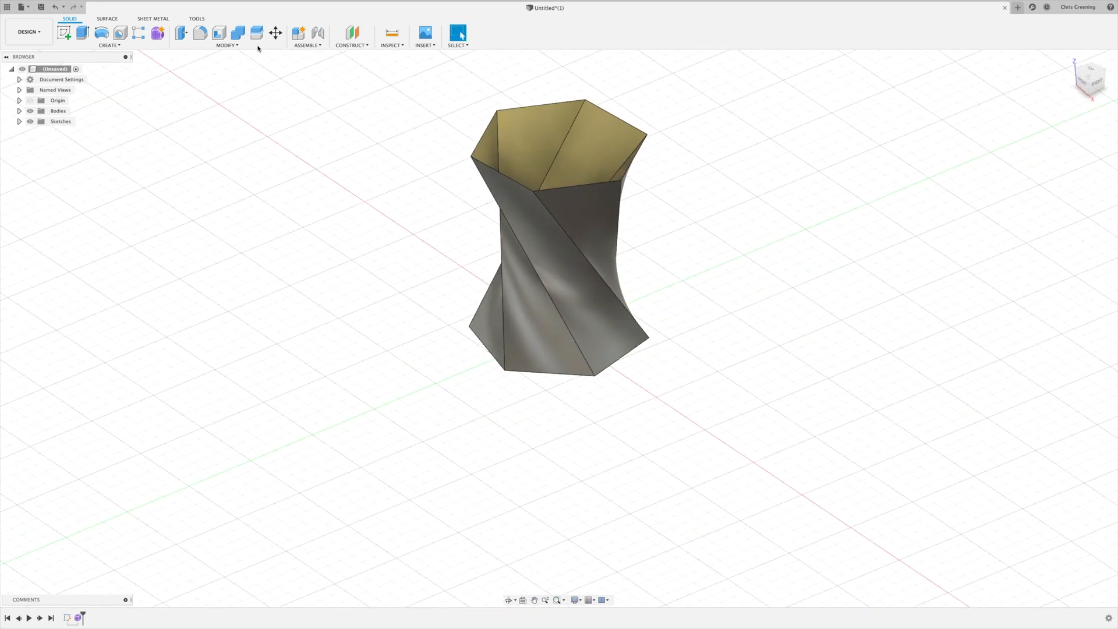
pyautogui.click(358, 45)
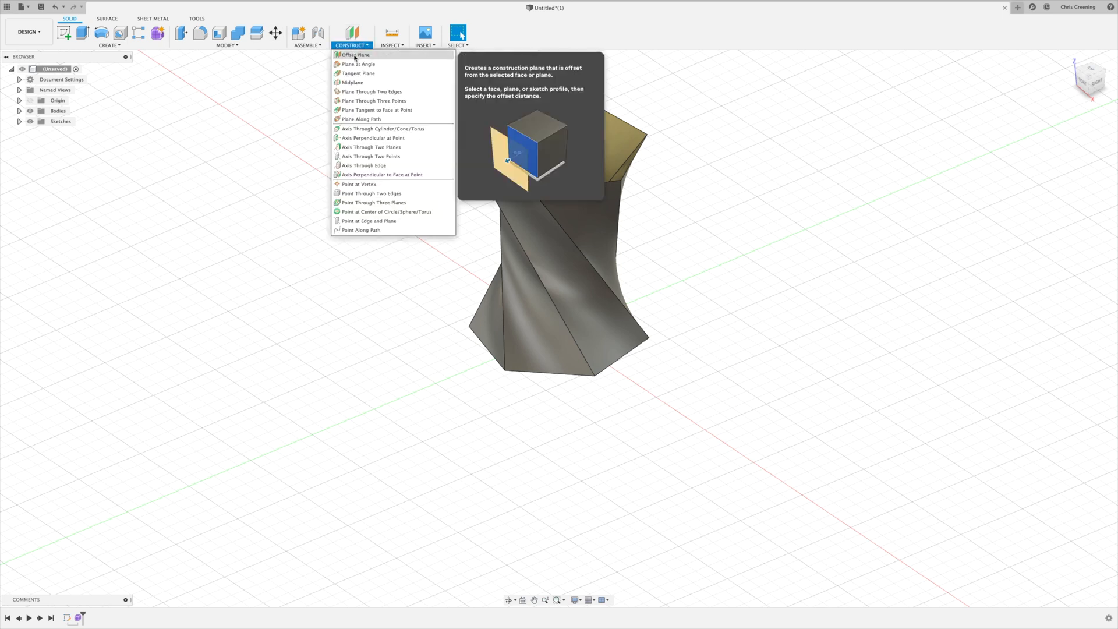
pyautogui.click(355, 54)
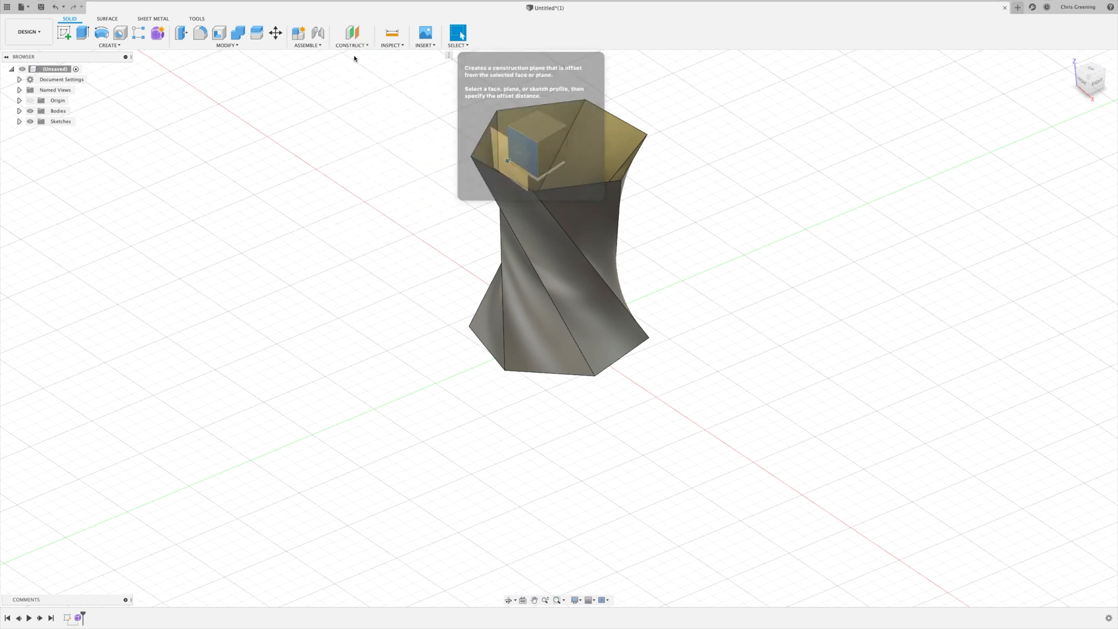
pyautogui.click(604, 335)
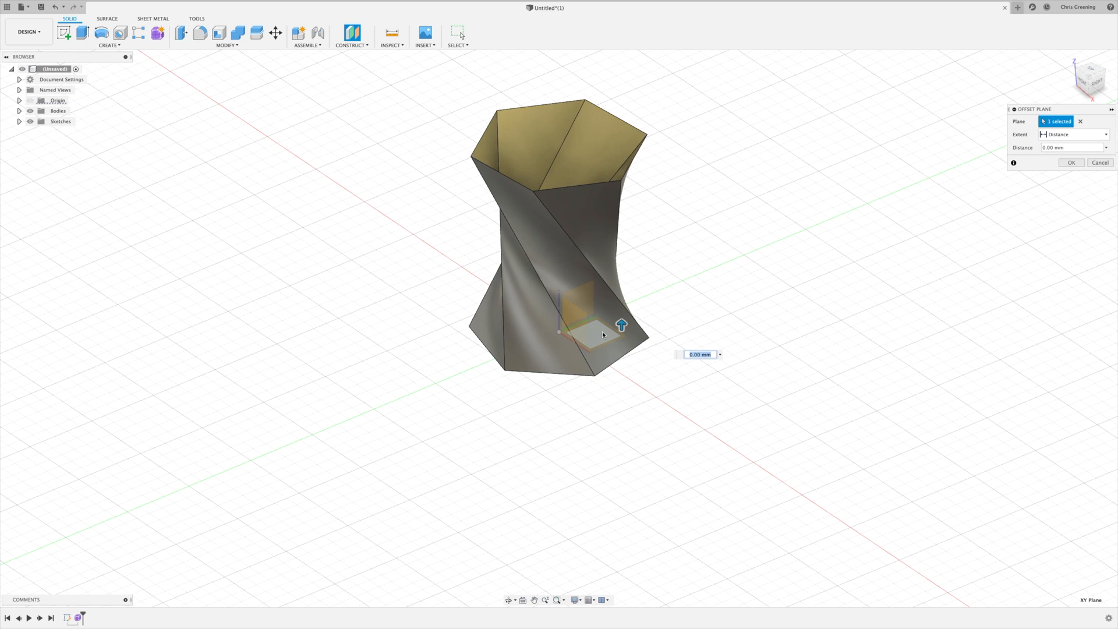
pyautogui.write('height')
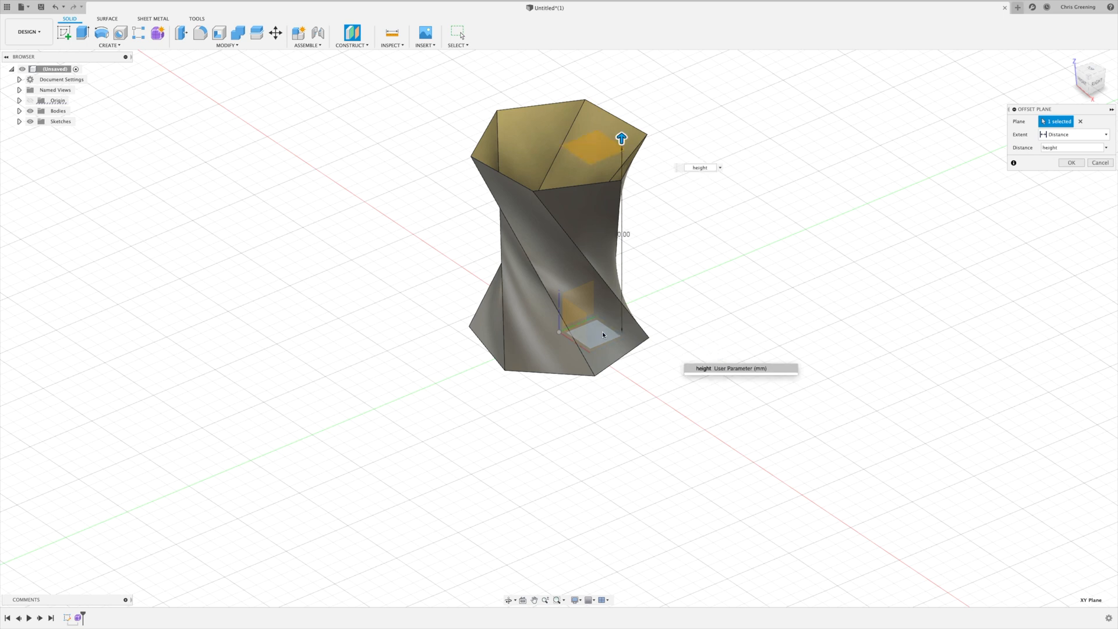
pyautogui.press('Return')
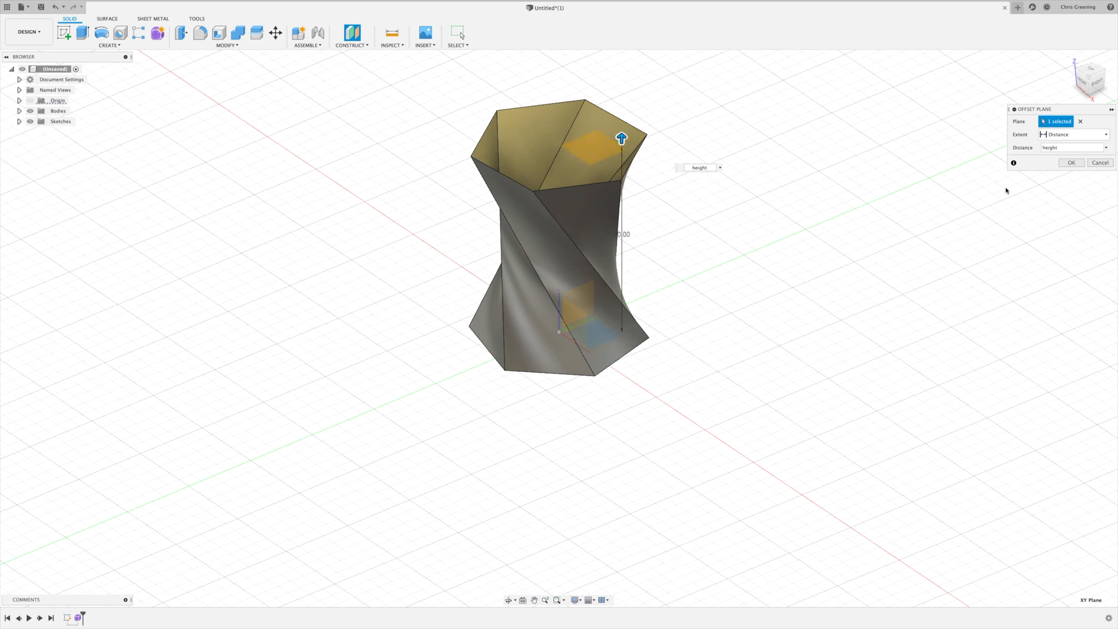
pyautogui.click(1070, 163)
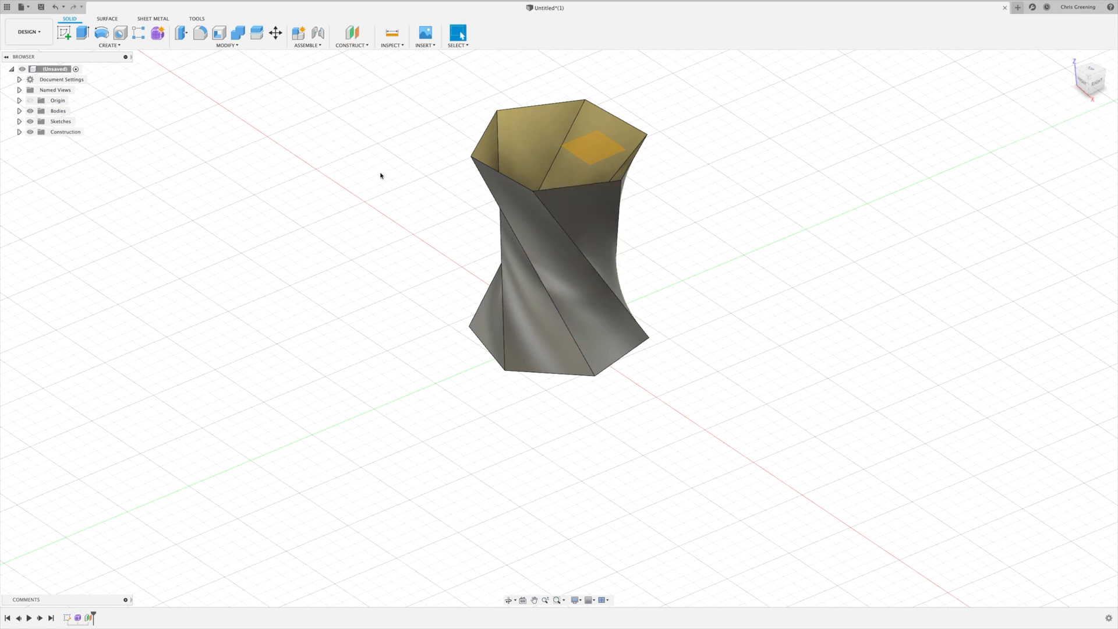
# Create a solid new body with Boundary Fill, using the offset plane, the twisted form and the XY plane as tools and filling the enclosed cell
pyautogui.click(115, 45)
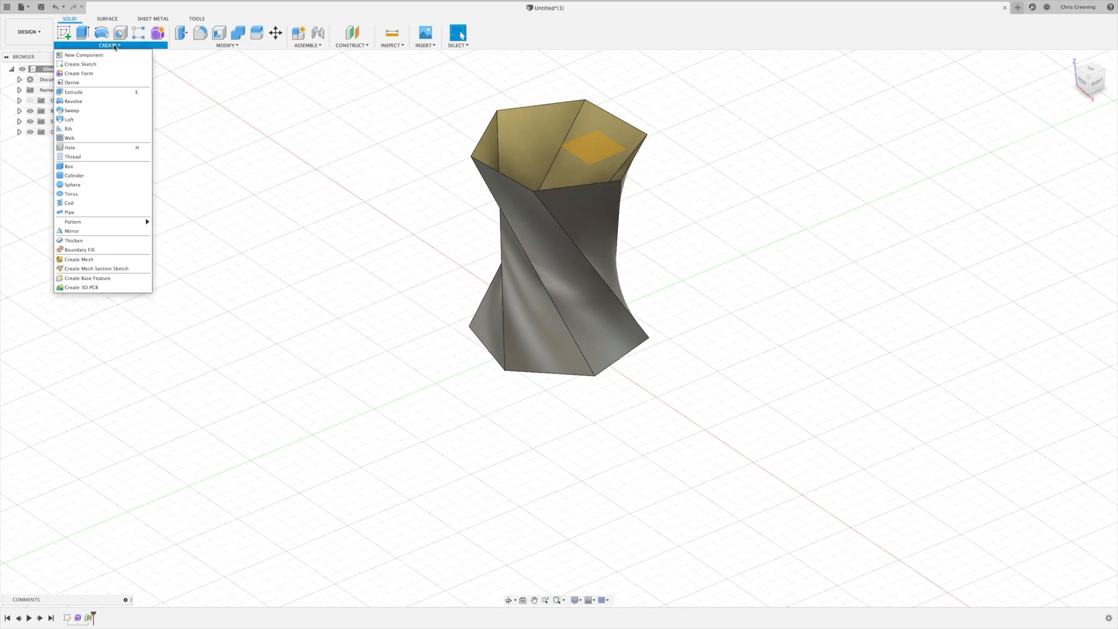
pyautogui.click(84, 250)
pyautogui.click(588, 152)
pyautogui.click(590, 236)
pyautogui.keyDown('shift'); pyautogui.moveTo(704, 338); pyautogui.dragTo(705, 283, button='middle'); pyautogui.keyUp('shift')
pyautogui.click(586, 305)
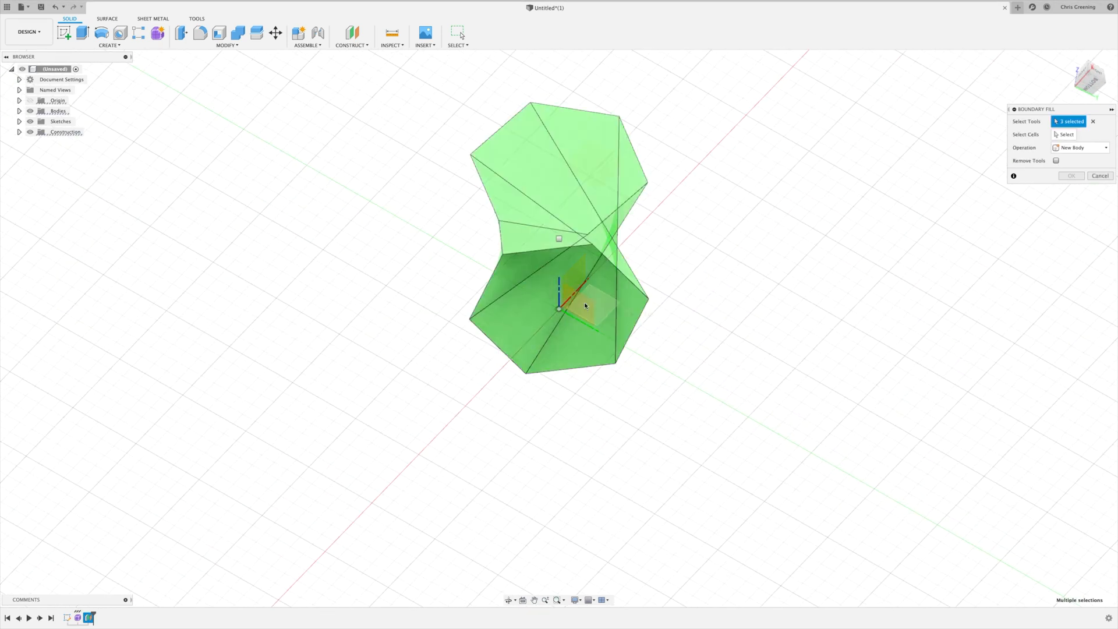
pyautogui.keyDown('shift'); pyautogui.moveTo(746, 207); pyautogui.dragTo(737, 265, button='middle'); pyautogui.keyUp('shift')
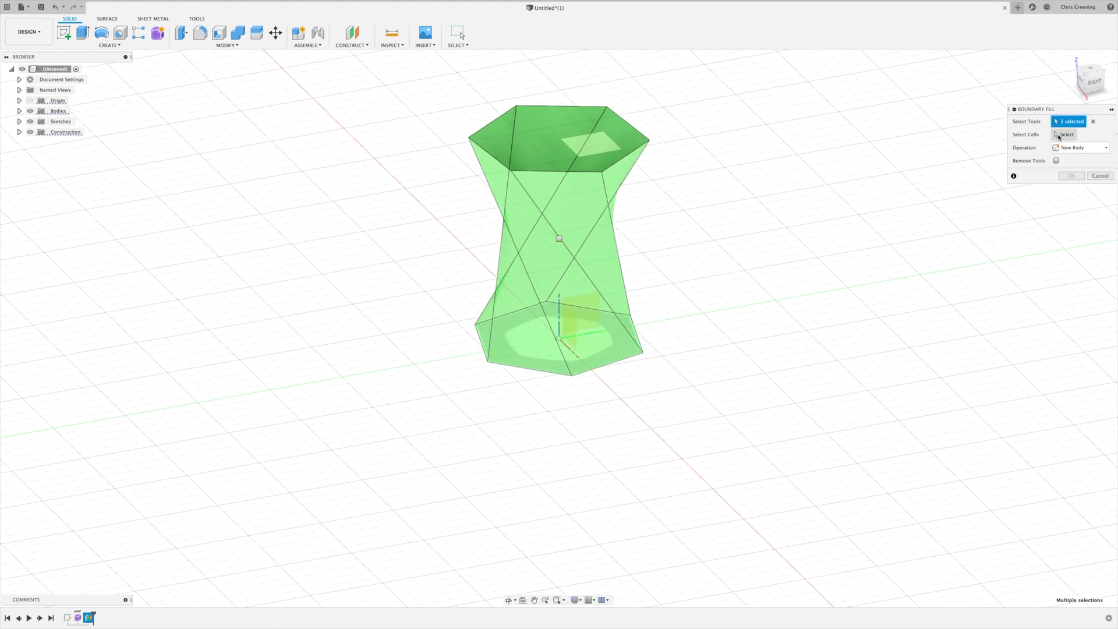
pyautogui.click(1064, 135)
pyautogui.click(559, 239)
pyautogui.click(1067, 176)
pyautogui.keyDown('shift'); pyautogui.moveTo(751, 271); pyautogui.dragTo(672, 250, button='middle'); pyautogui.keyUp('shift')
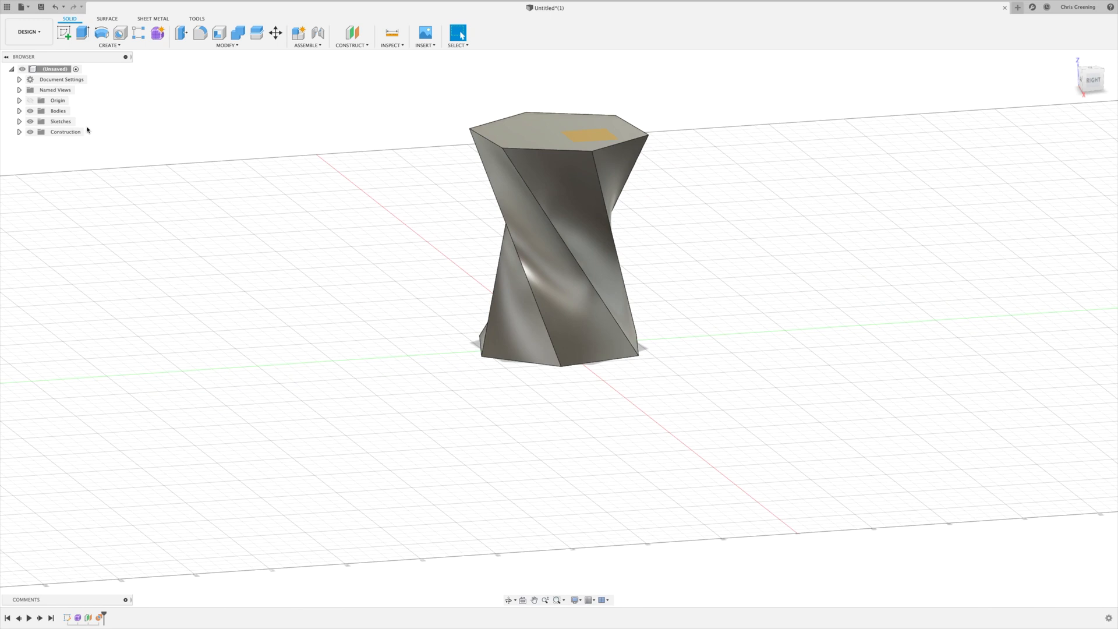
# Save the filled solid body as an STL in the vase folder, overwriting the existing vase.stl
pyautogui.click(19, 110)
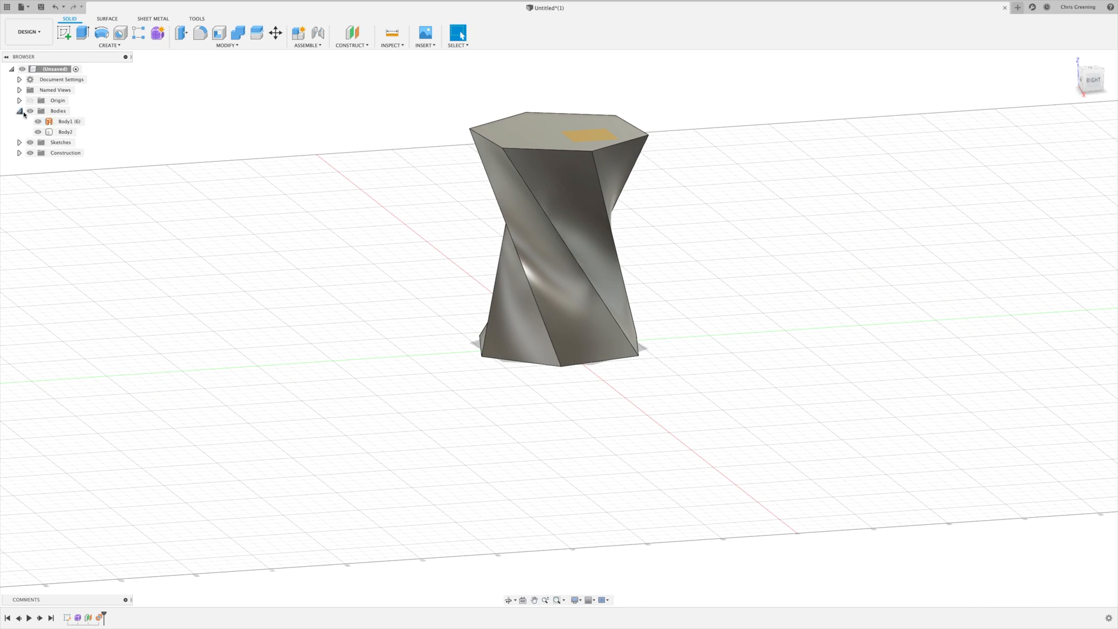
pyautogui.click(65, 132)
pyautogui.rightClick(65, 137)
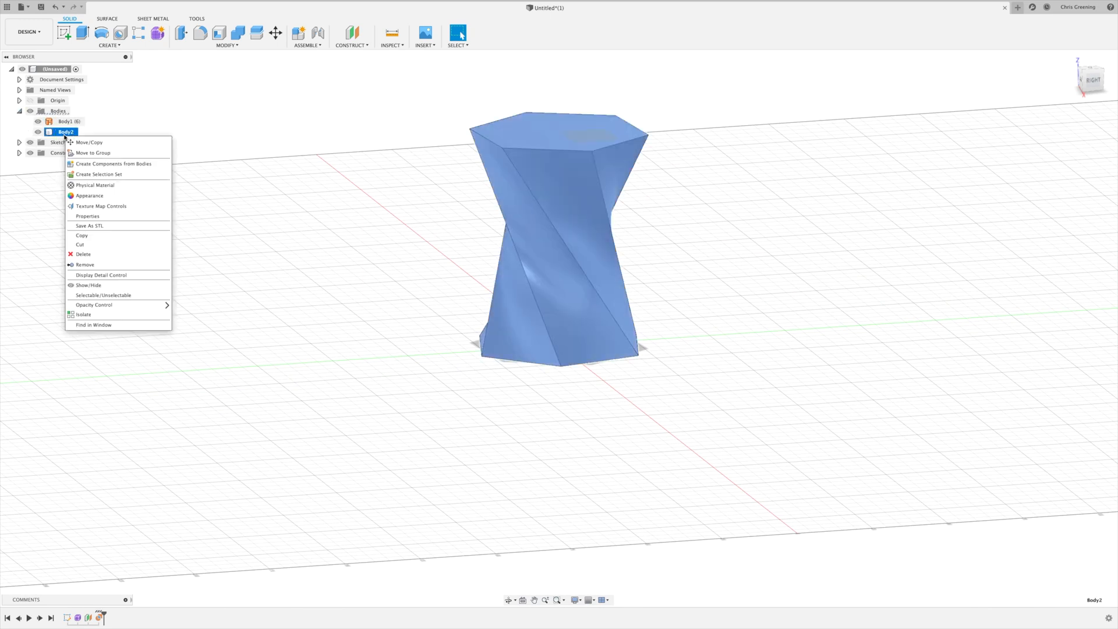
pyautogui.click(92, 226)
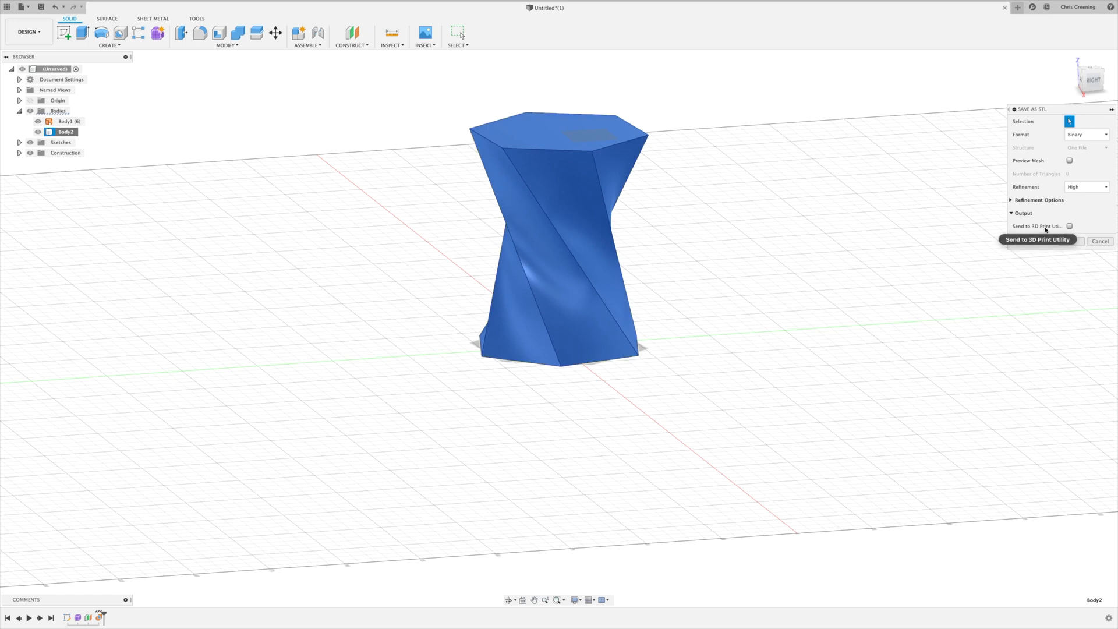
pyautogui.click(1070, 241)
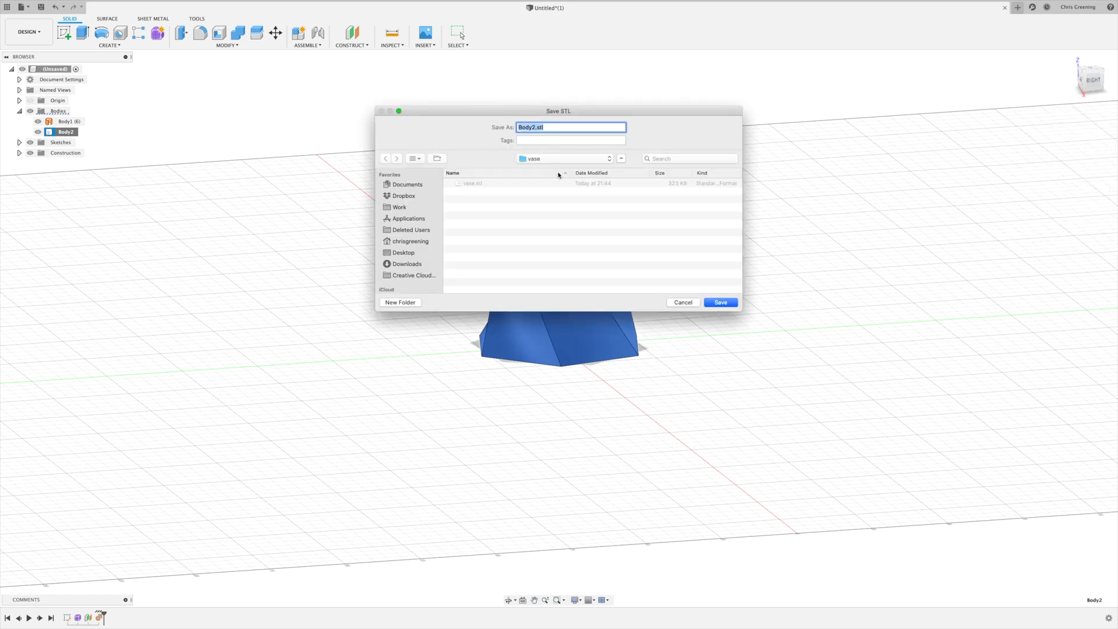
pyautogui.click(465, 184)
pyautogui.click(720, 302)
pyautogui.click(634, 169)
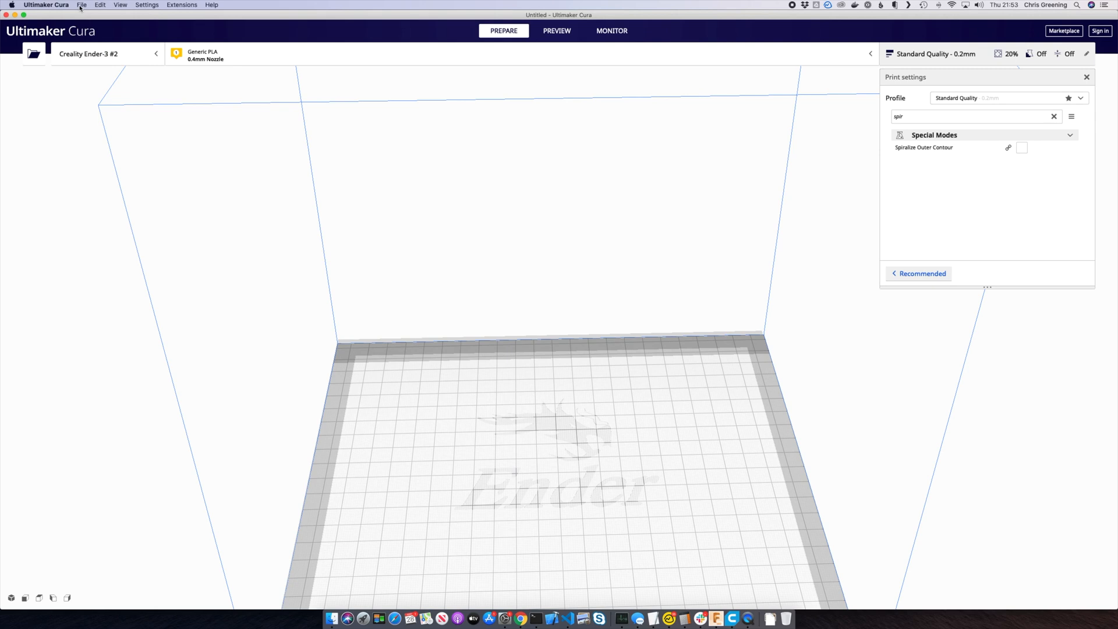
# Switch to Ultimaker Cura and open vase.stl on the build plate
pyautogui.click(81, 5)
pyautogui.click(96, 23)
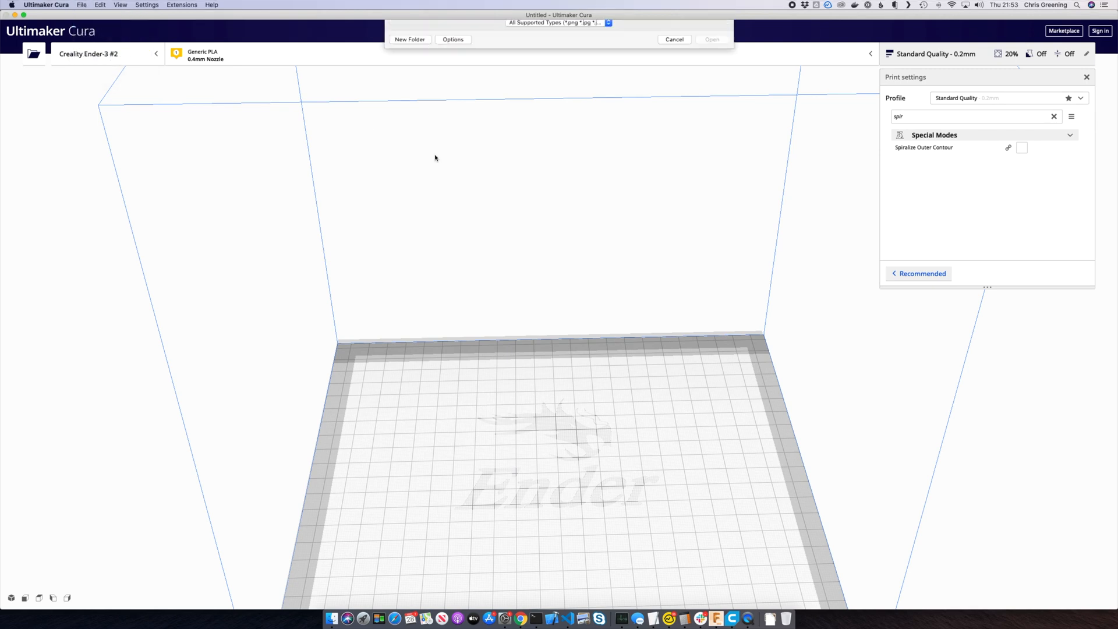
pyautogui.doubleClick(482, 53)
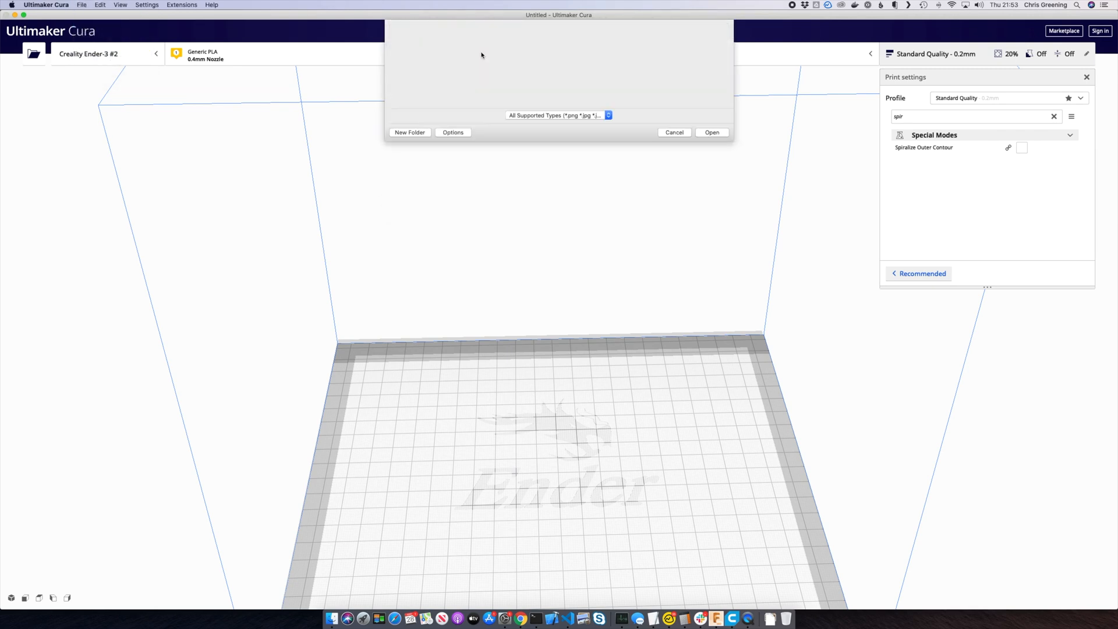
pyautogui.click(615, 431)
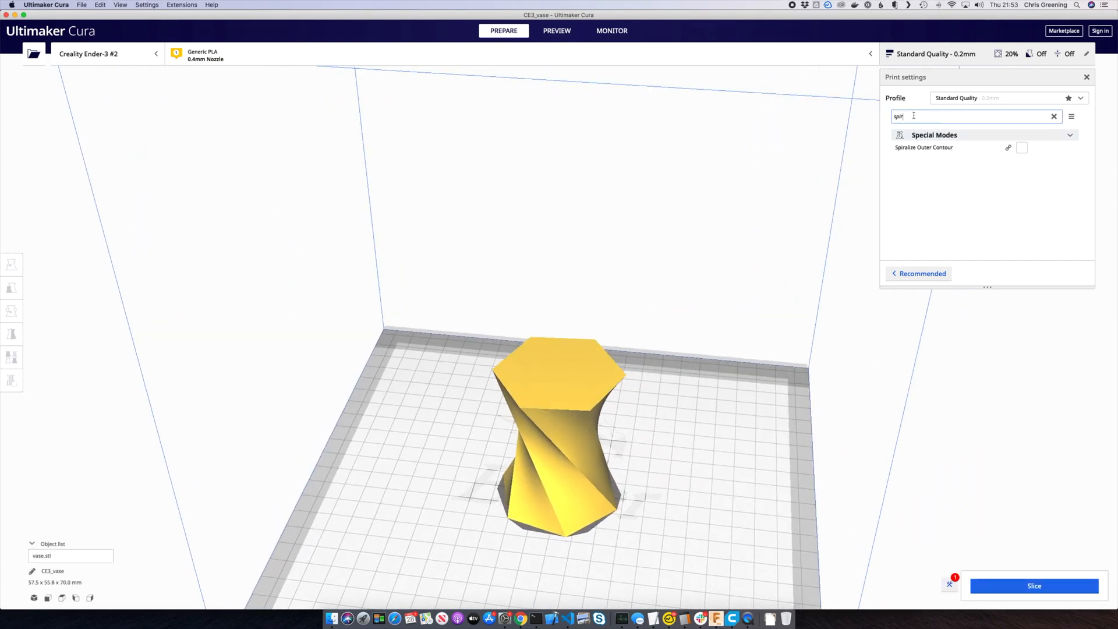
# Search the print settings for "spir", enable Spiralize Outer Contour, and slice the vase
pyautogui.press('BackSpace')
pyautogui.press('BackSpace')
pyautogui.write('spir')
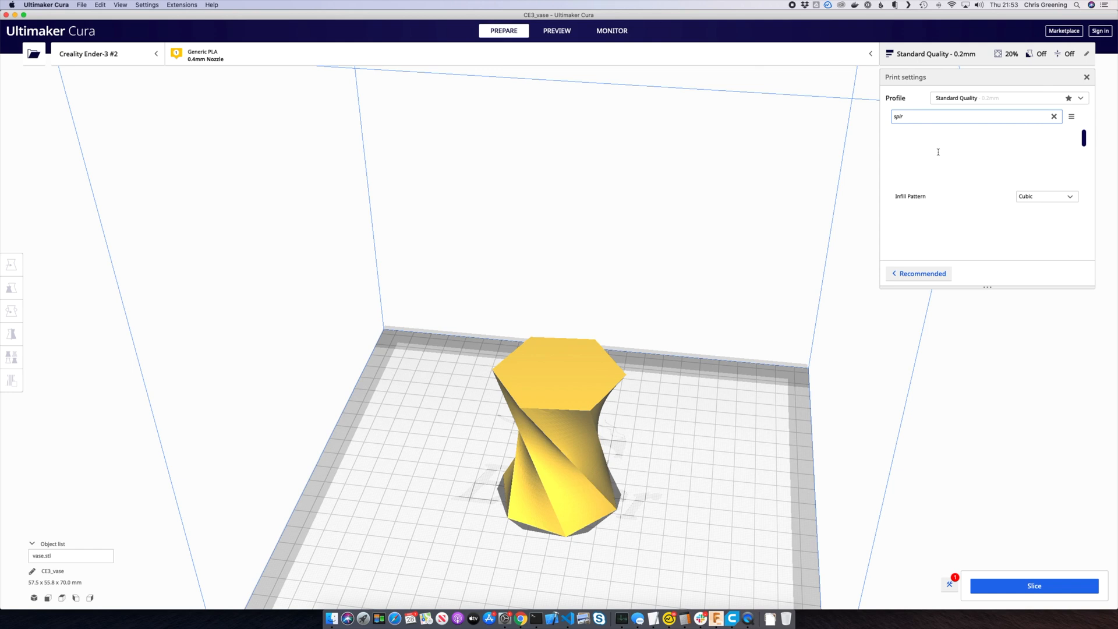
pyautogui.click(1022, 148)
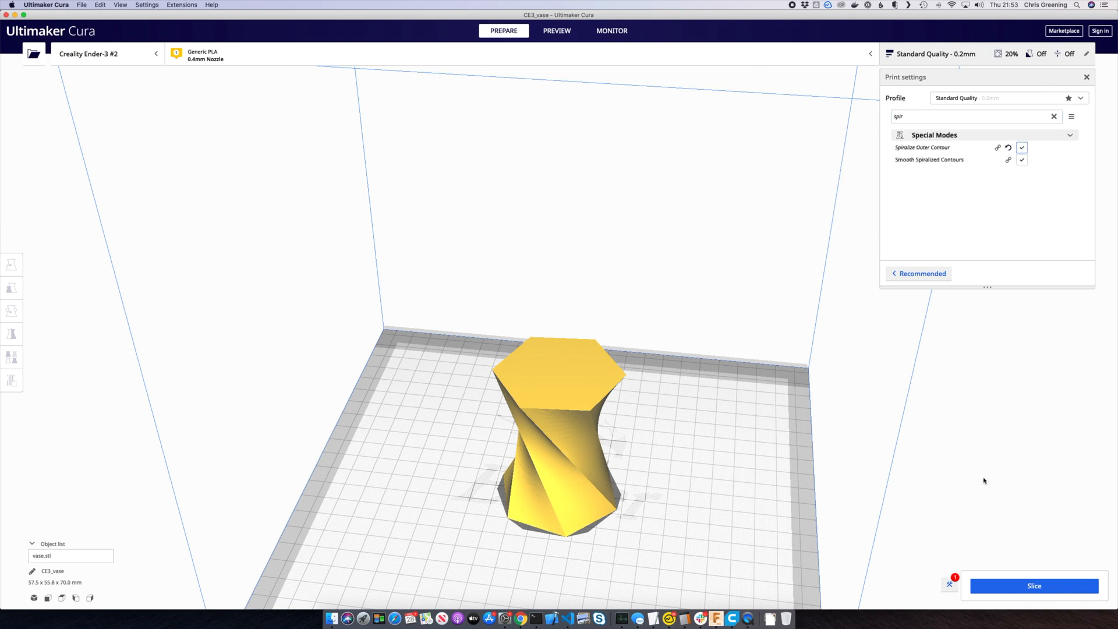
pyautogui.click(1020, 585)
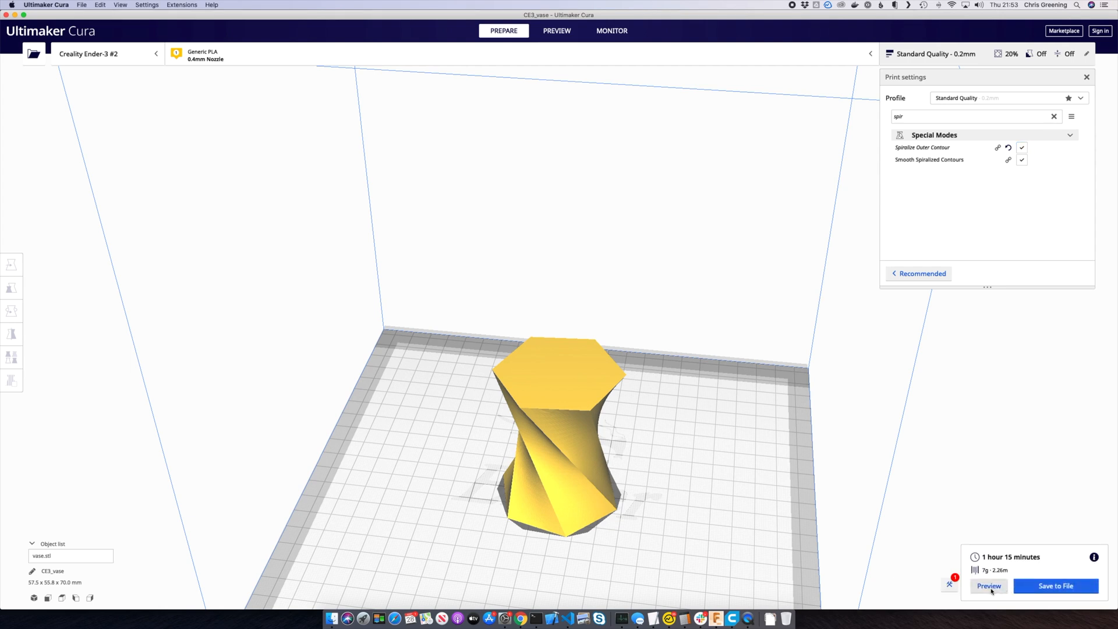
# Preview the sliced vase and examine its toolpaths by varying the visible layer range
pyautogui.click(989, 587)
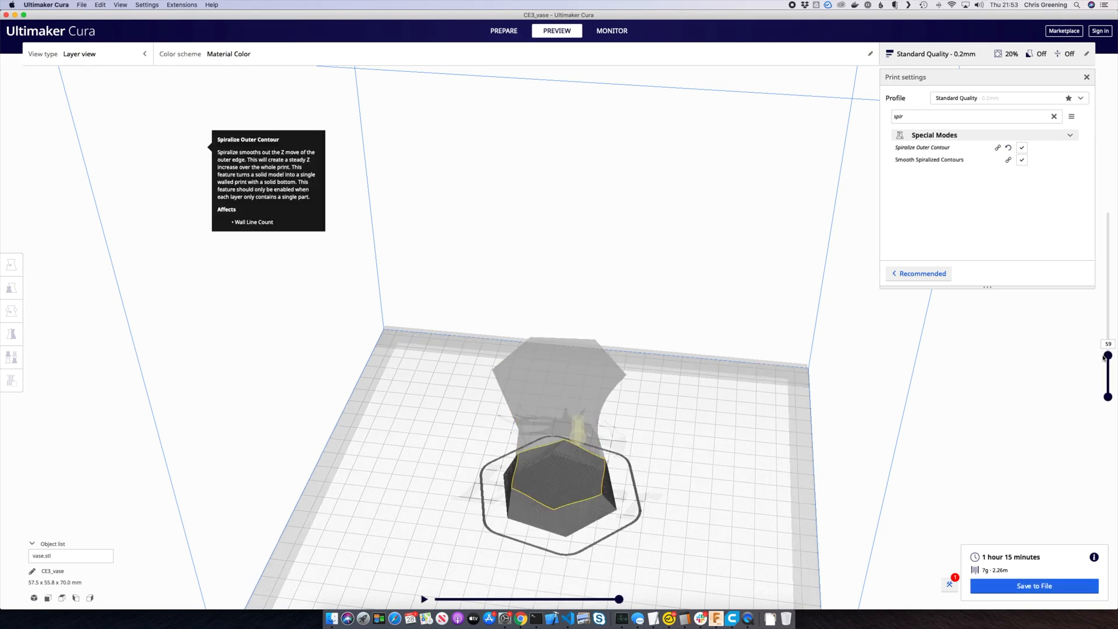
pyautogui.moveTo(1108, 356); pyautogui.dragTo(1092, 215)
pyautogui.moveTo(1106, 394); pyautogui.dragTo(1087, 410)
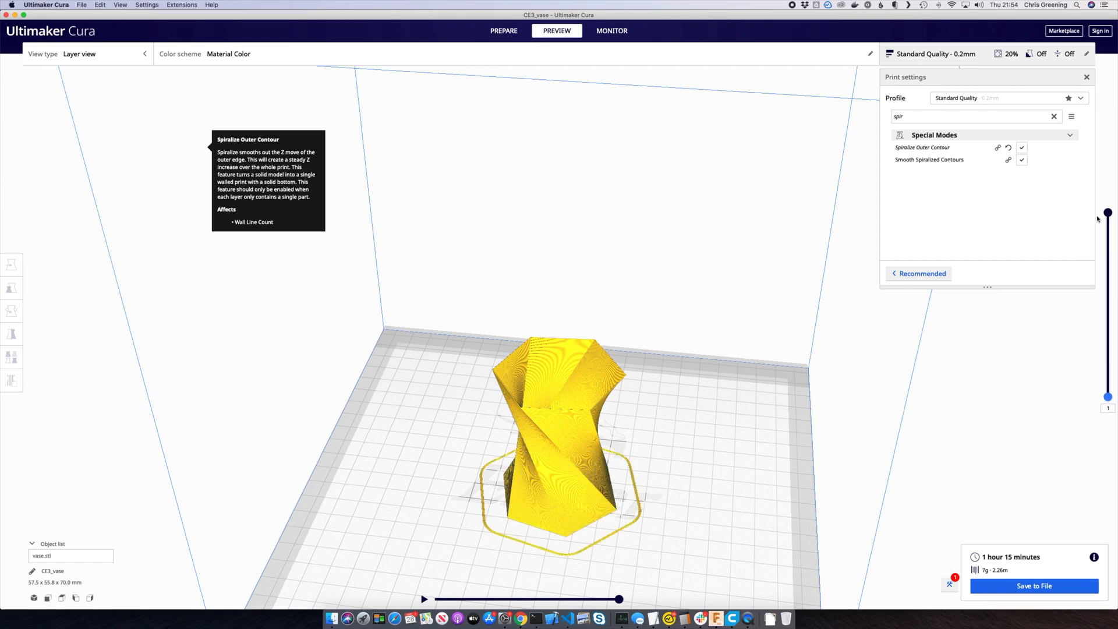
pyautogui.moveTo(1108, 213); pyautogui.dragTo(1099, 283)
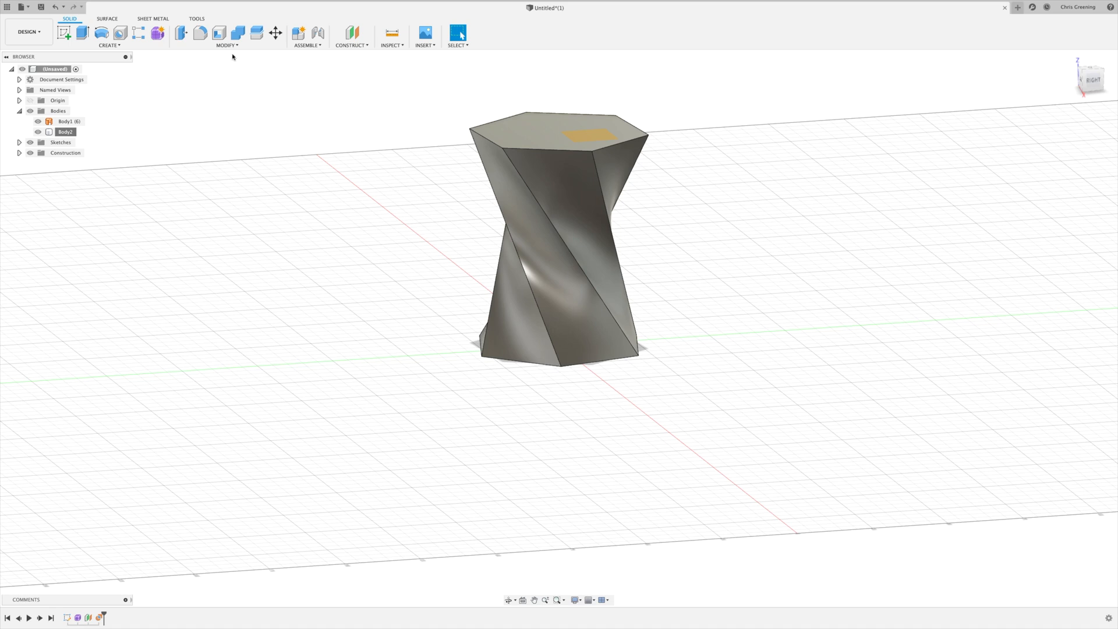
# Switch back to Fusion 360 and shell the solid vase from its top face with an inside thickness of 2 mm
pyautogui.click(219, 33)
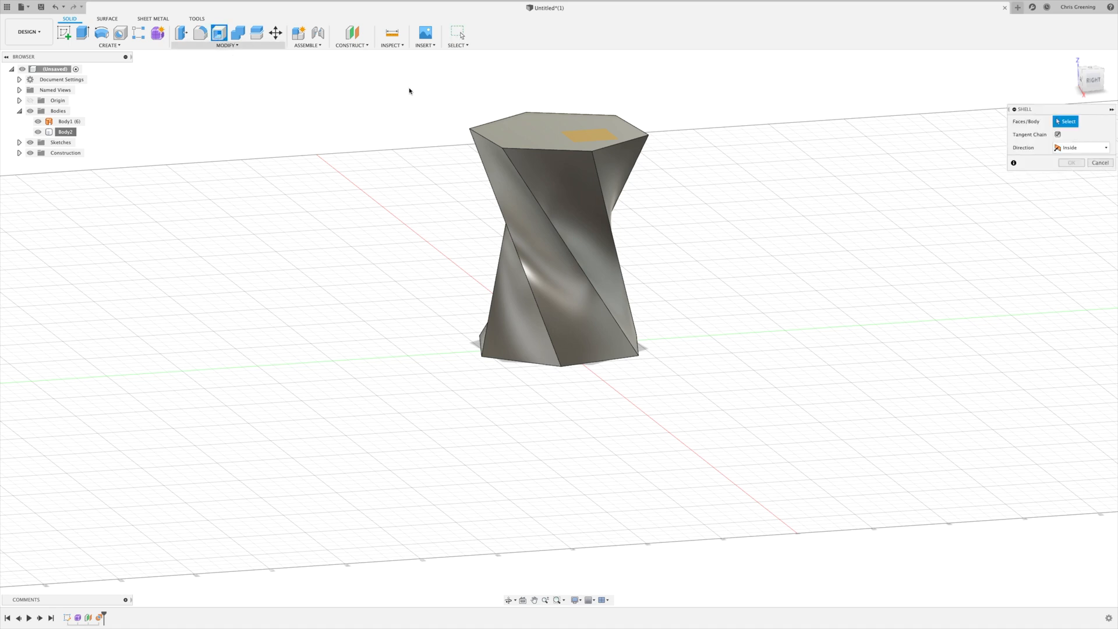
pyautogui.click(538, 132)
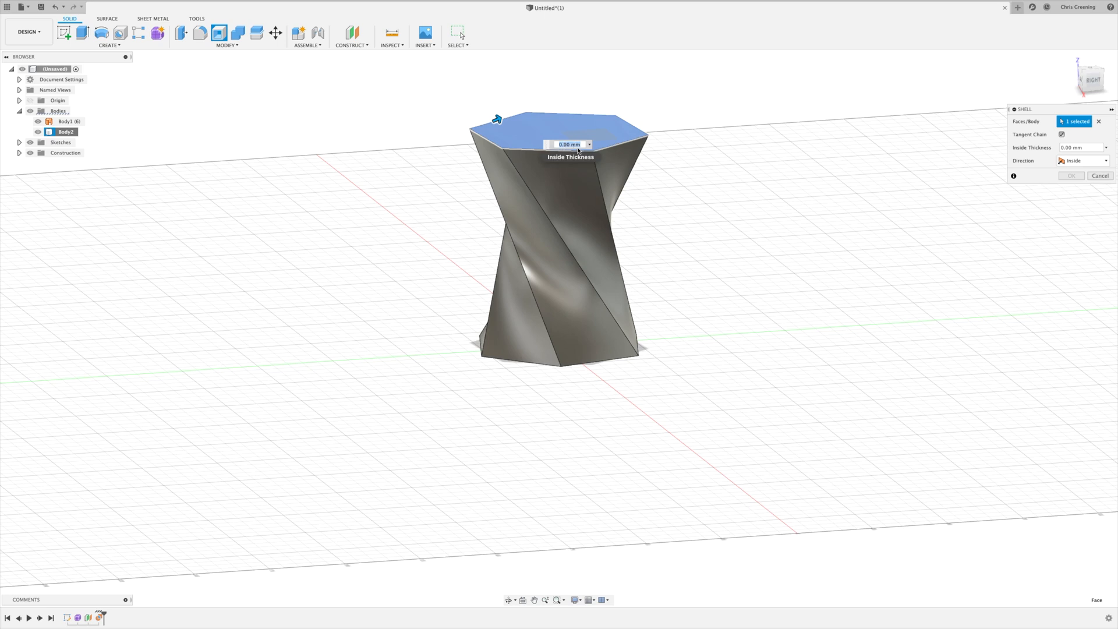
pyautogui.press('Return')
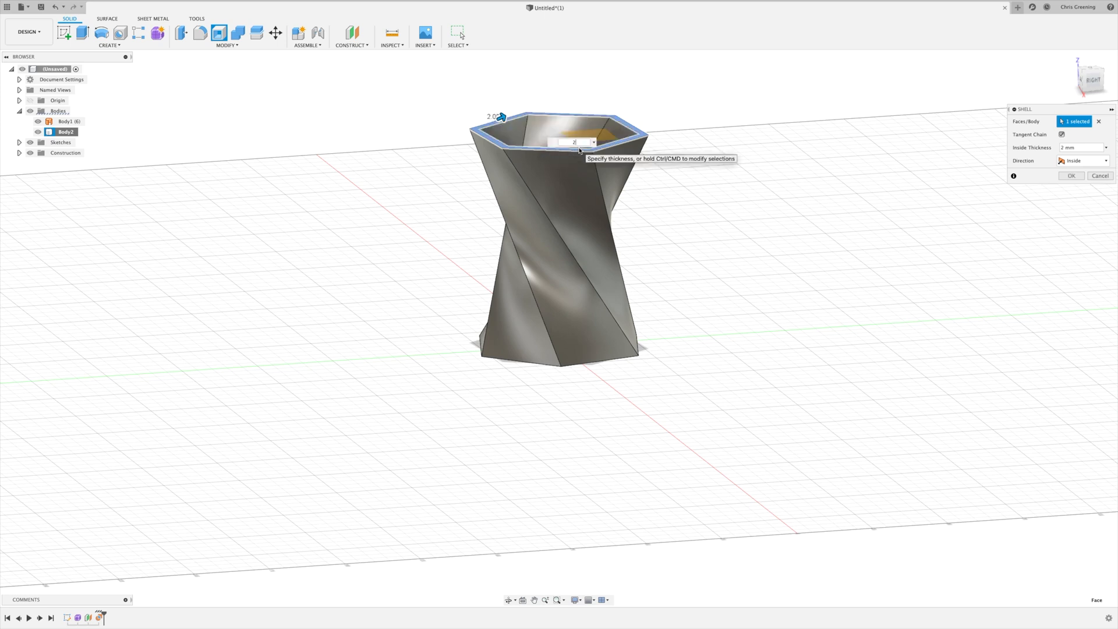
pyautogui.keyDown('shift'); pyautogui.moveTo(702, 179); pyautogui.dragTo(676, 181, button='middle'); pyautogui.keyUp('shift')
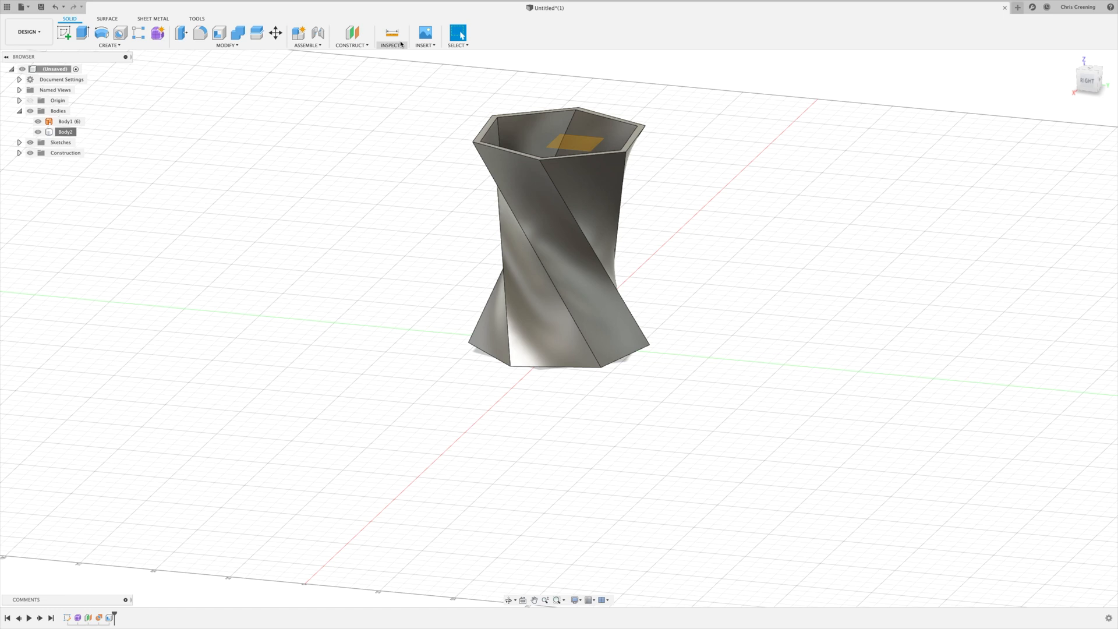
# Inspect the shelled vase's wall with a section analysis through the YZ plane, and cancel the analysis
pyautogui.click(400, 44)
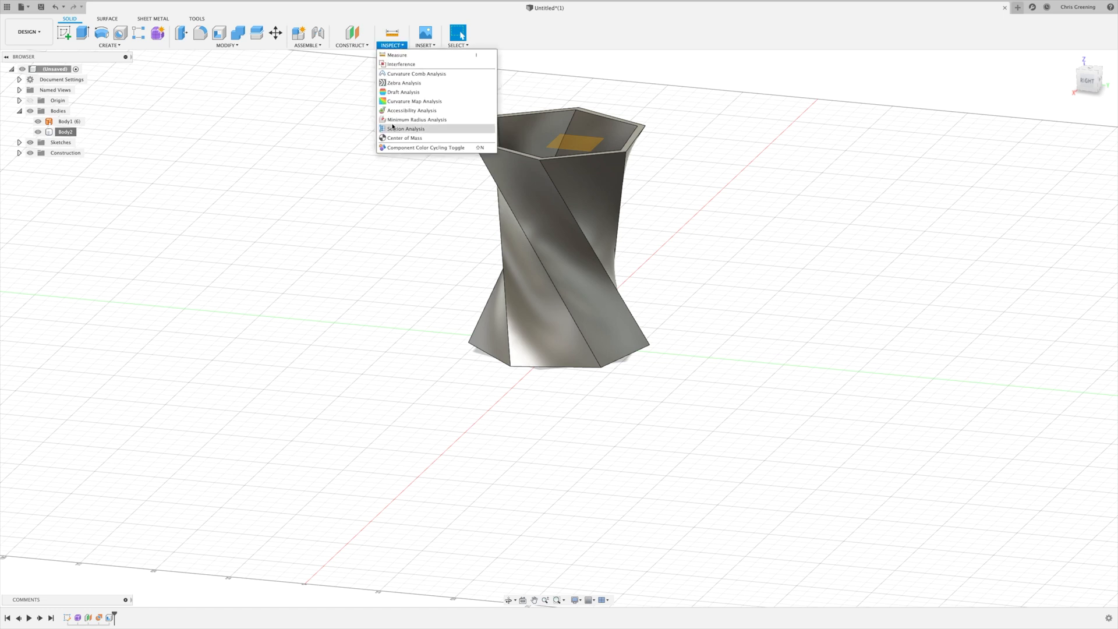
pyautogui.click(395, 129)
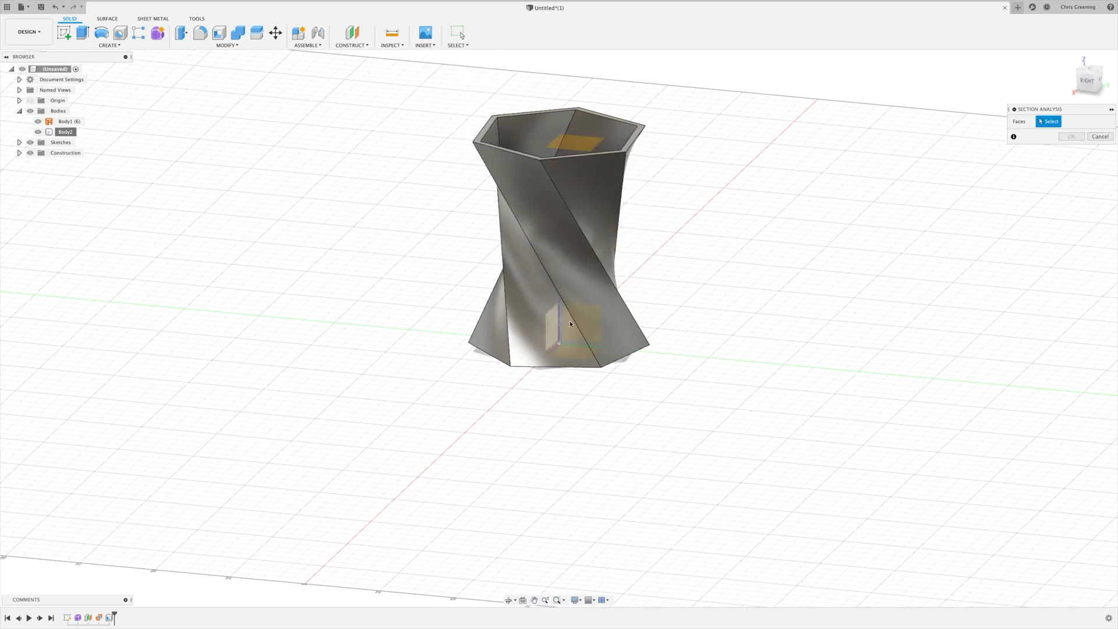
pyautogui.click(586, 325)
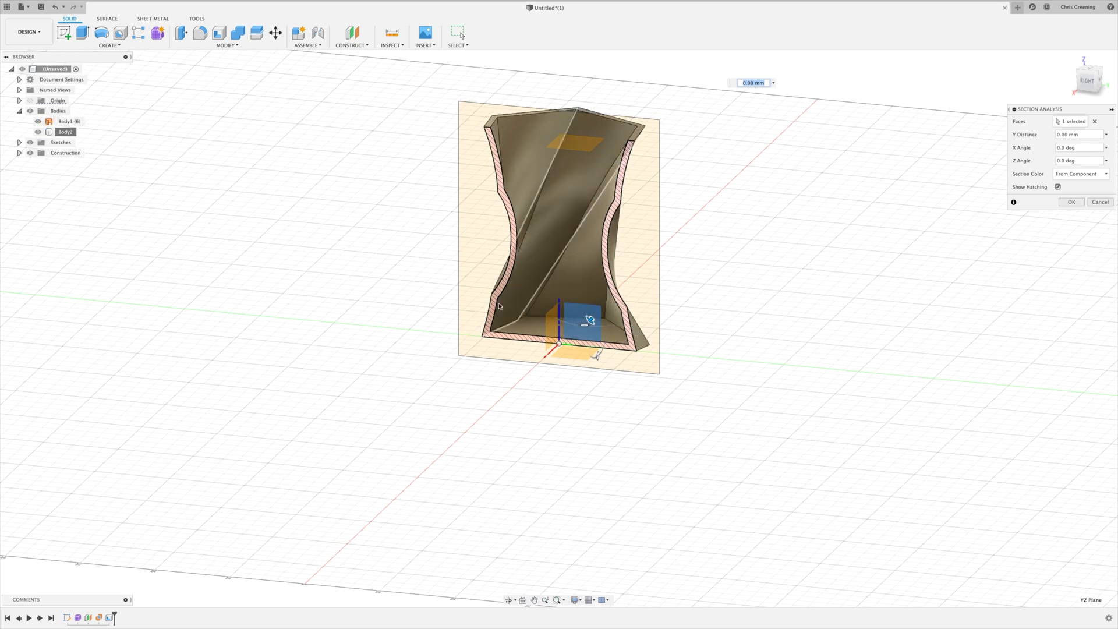
pyautogui.click(1100, 203)
pyautogui.keyDown('shift'); pyautogui.moveTo(883, 256); pyautogui.dragTo(881, 274, button='middle'); pyautogui.keyUp('shift')
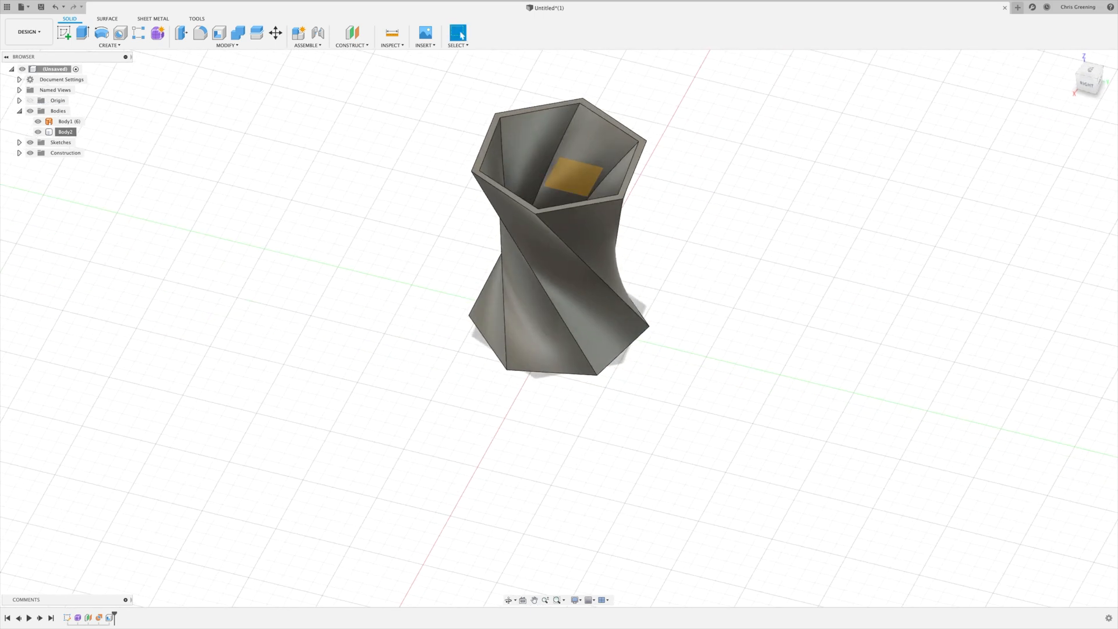